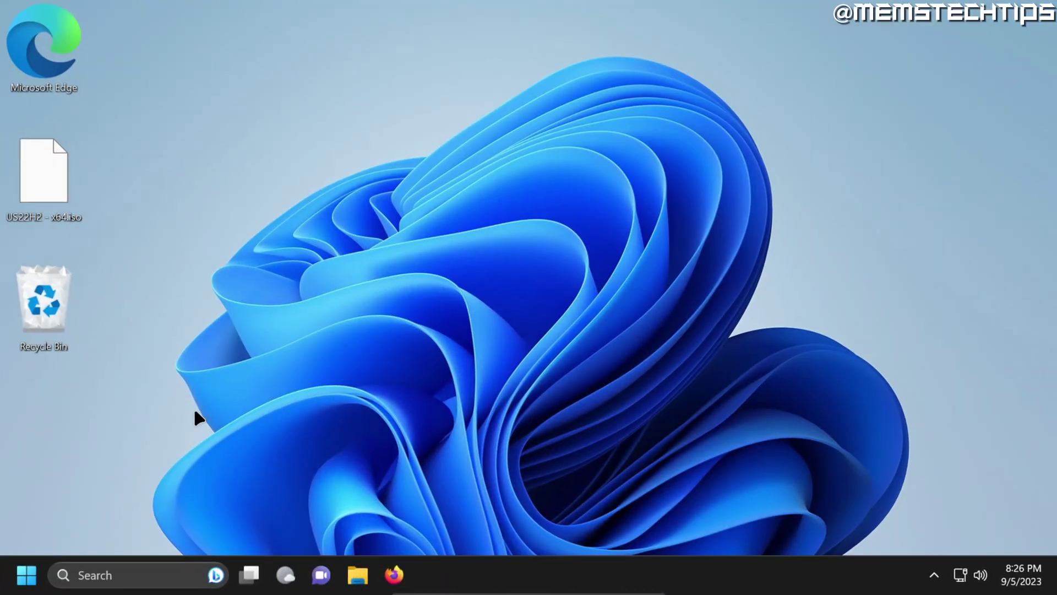
# Open Installed apps in Settings and sort the list by Size (Large to small).
pyautogui.rightClick(27, 575)
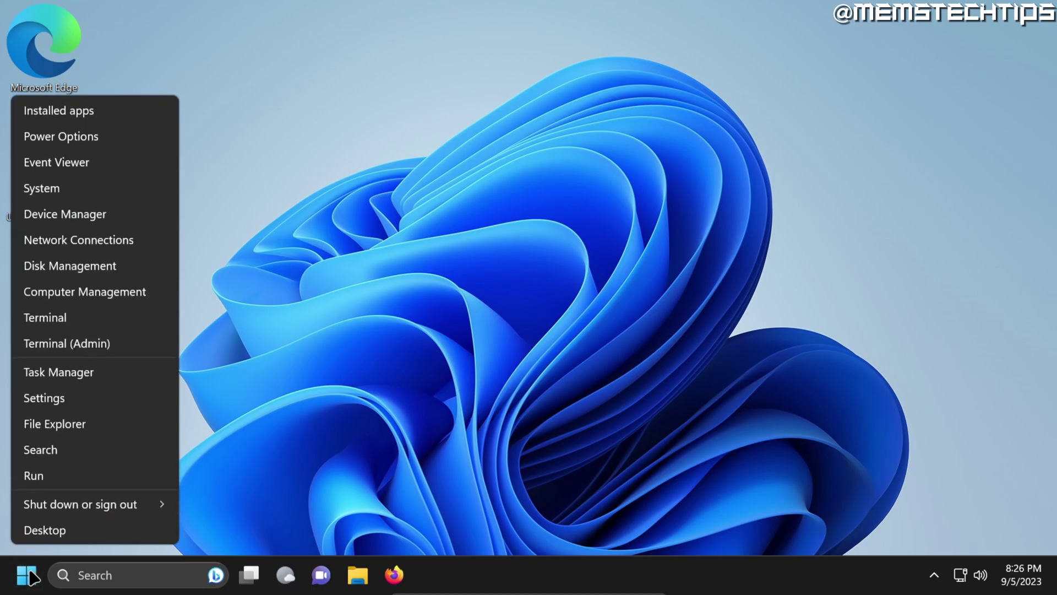
pyautogui.click(105, 116)
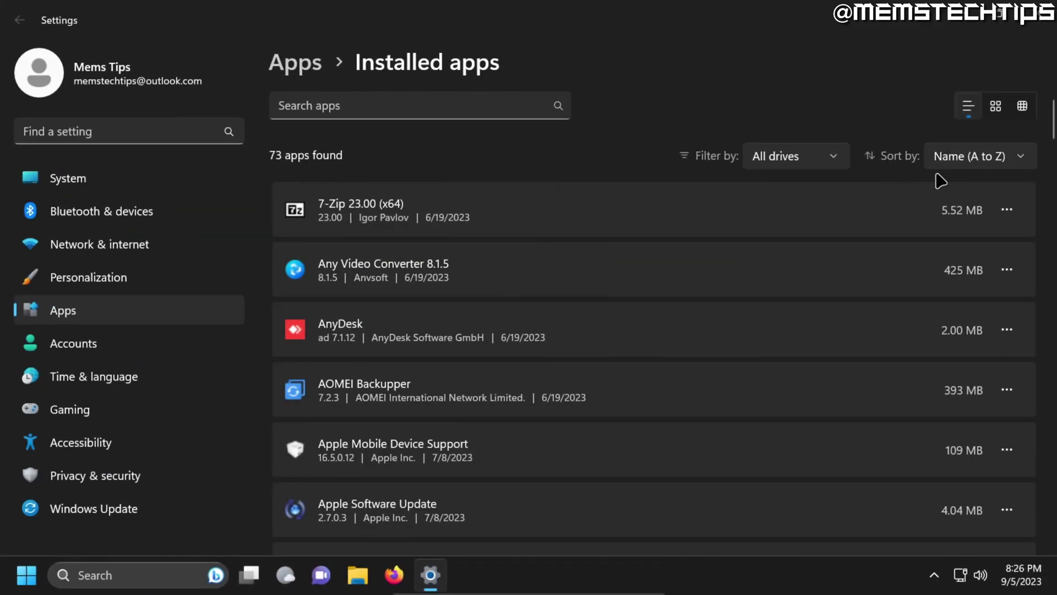
pyautogui.click(1002, 161)
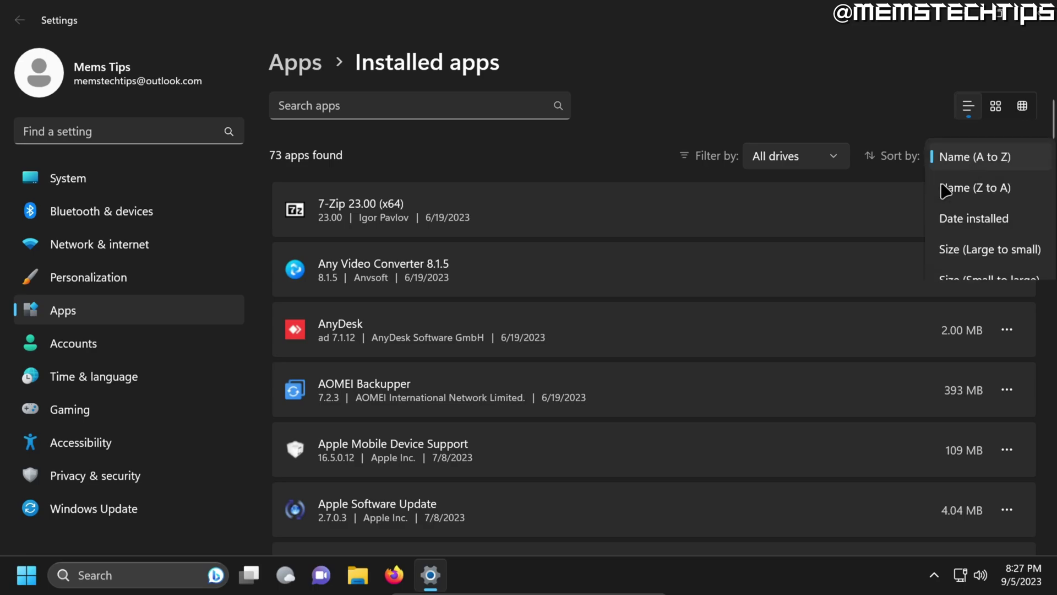
pyautogui.click(960, 250)
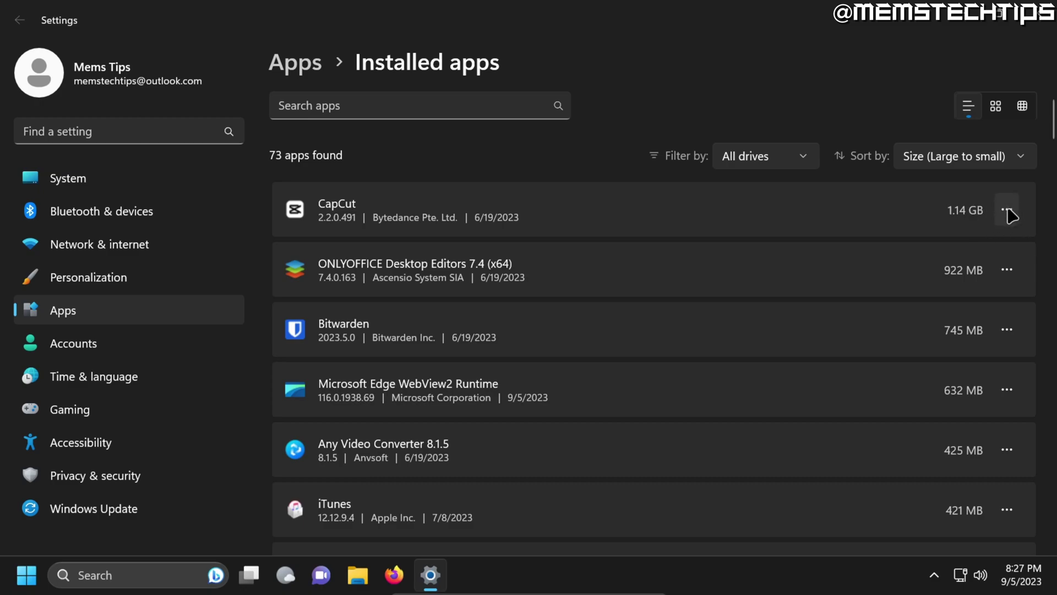
# Uninstall the 1.14 GB CapCut app, approving the UAC prompt and its uninstaller.
pyautogui.click(1007, 210)
pyautogui.click(873, 271)
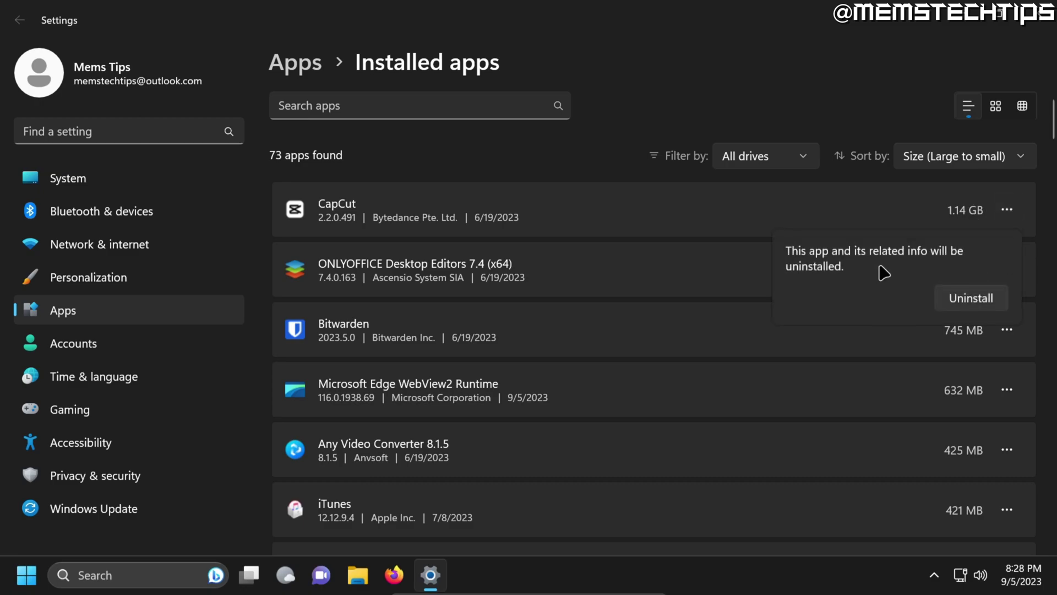
pyautogui.click(962, 299)
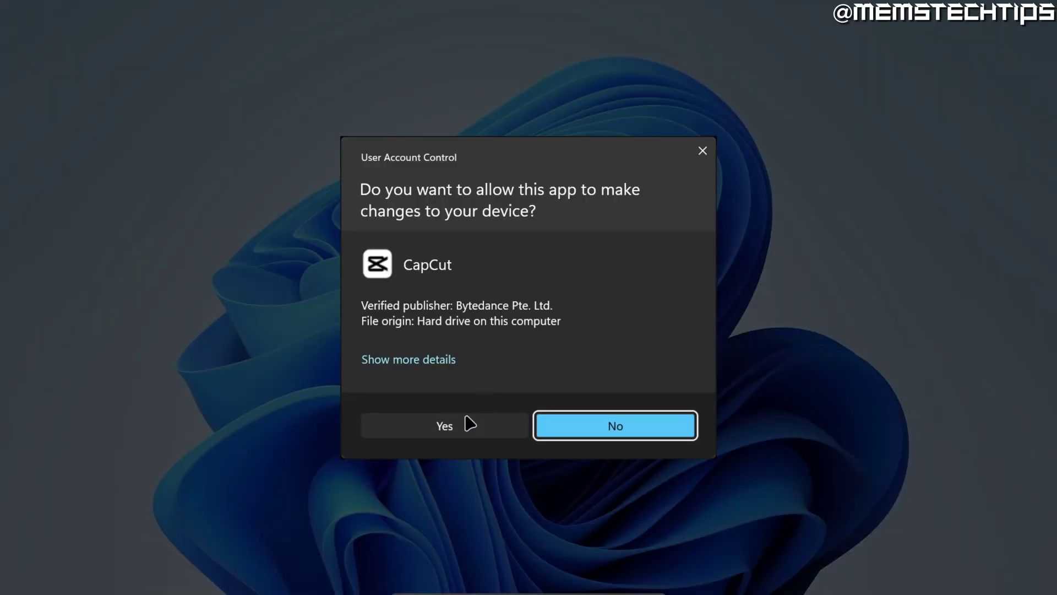
pyautogui.click(497, 430)
pyautogui.click(688, 415)
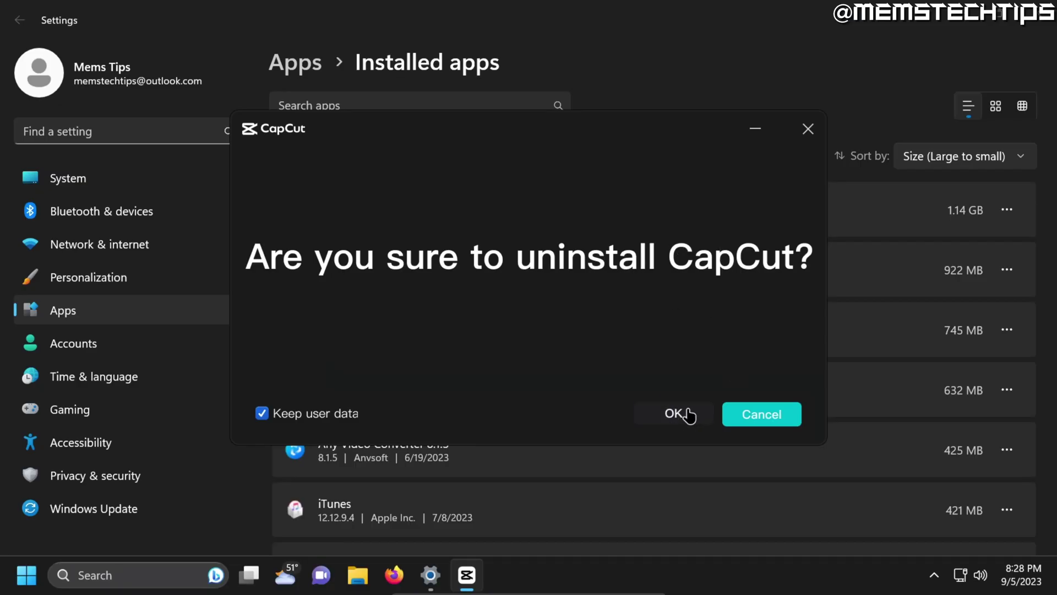
pyautogui.click(633, 311)
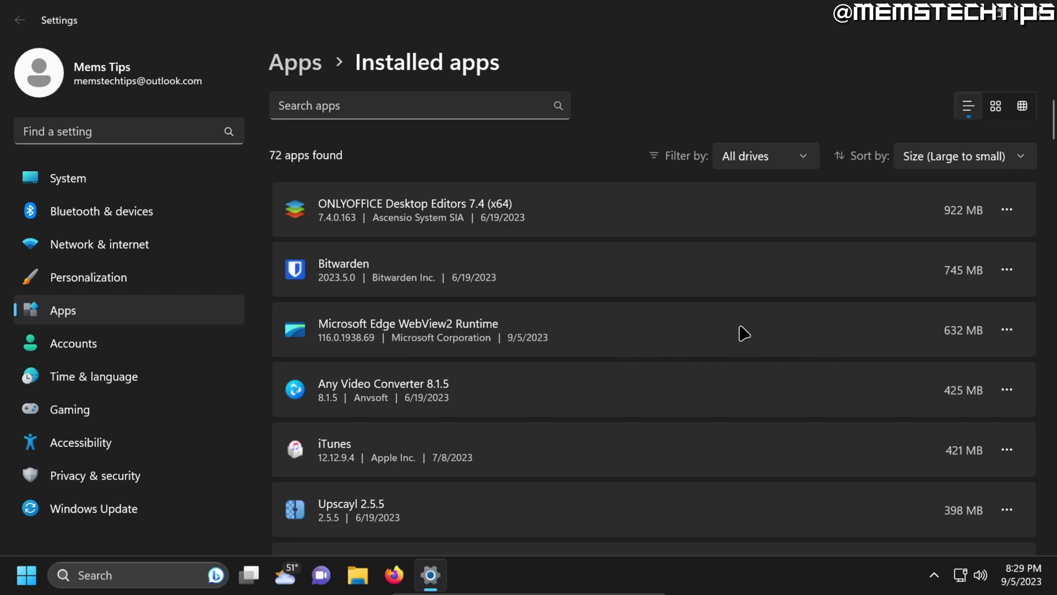
# Download HiBitUninstaller-Portable-3.1.50.zip from hibitsoft.ir and show it in the Downloads folder.
pyautogui.click(1008, 330)
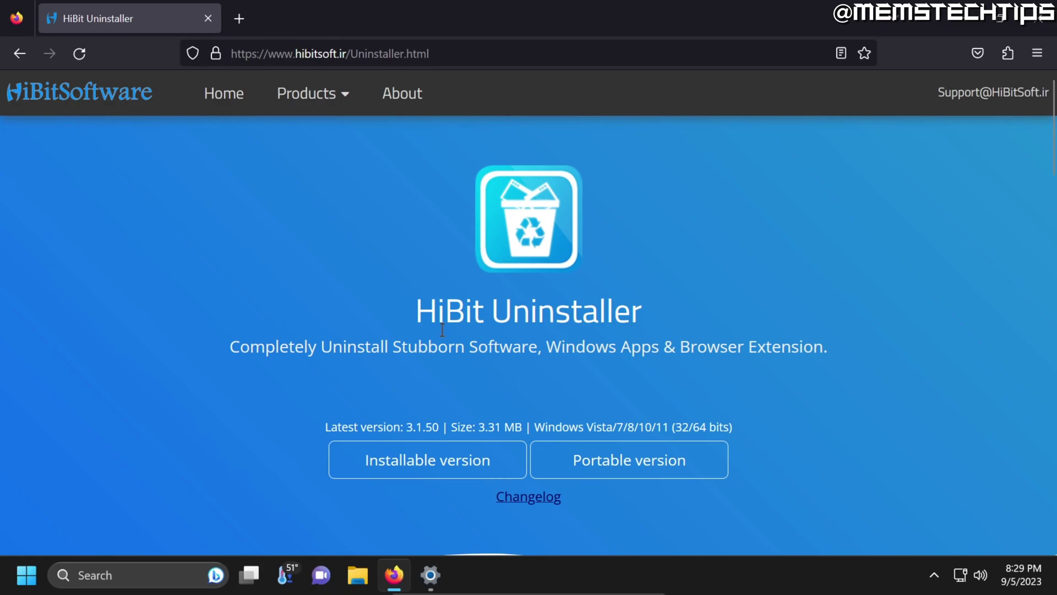
pyautogui.moveTo(418, 312); pyautogui.dragTo(663, 308)
pyautogui.click(681, 343)
pyautogui.moveTo(548, 345); pyautogui.dragTo(658, 345)
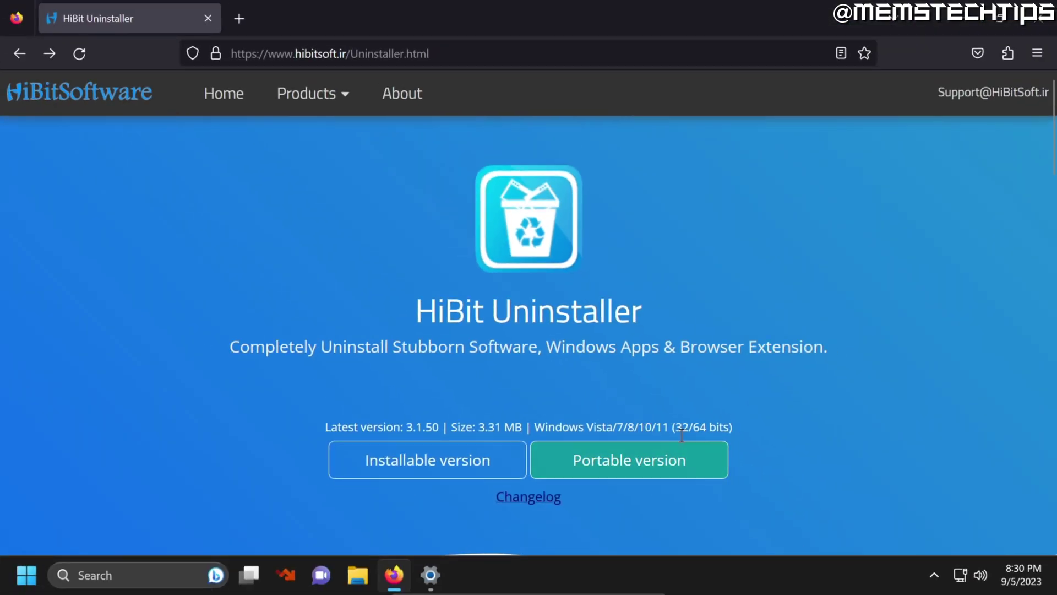
pyautogui.click(632, 469)
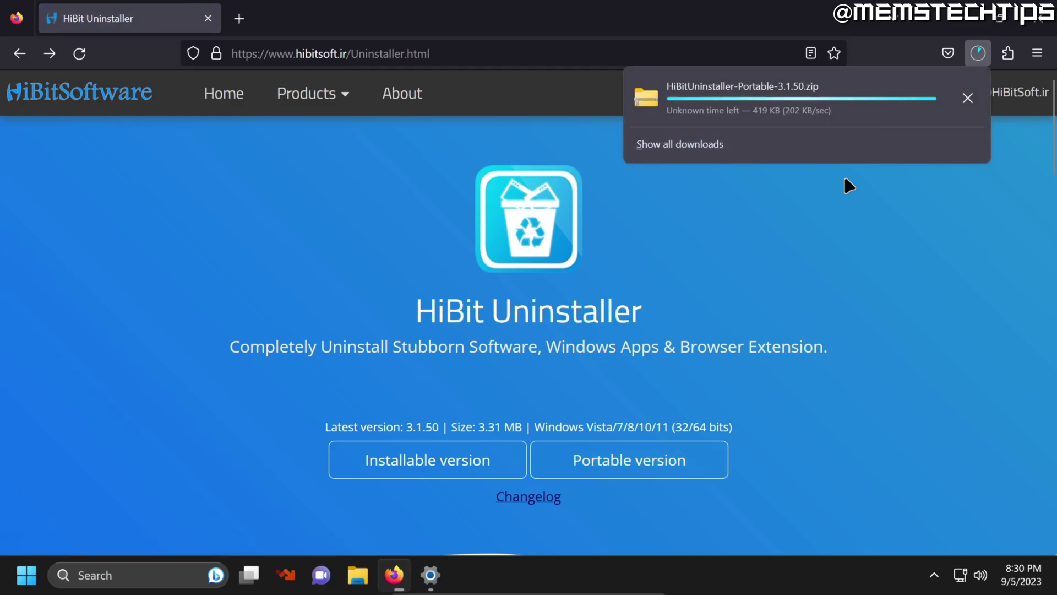
pyautogui.click(967, 98)
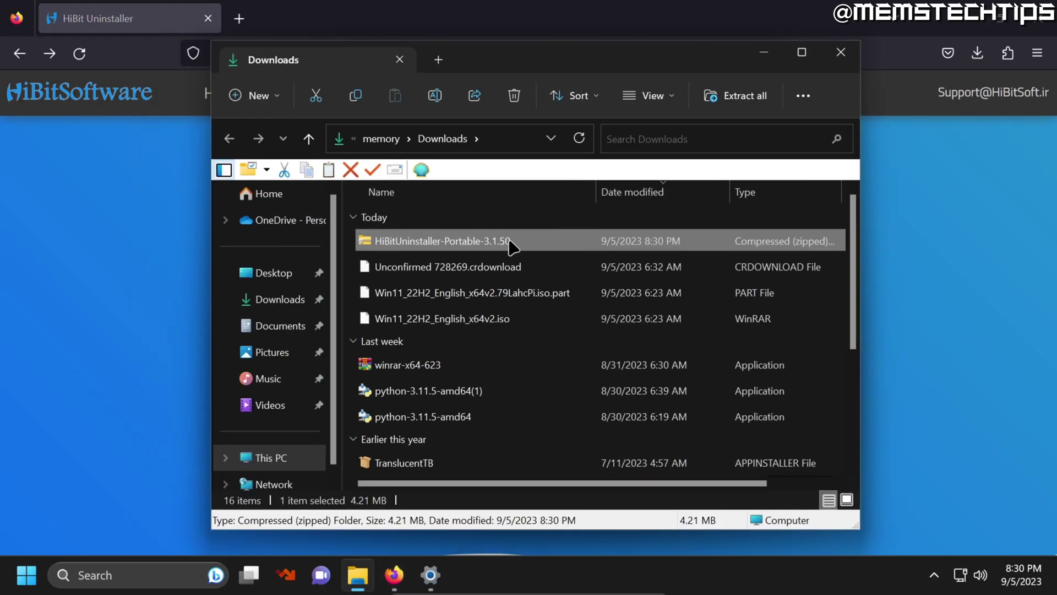
# Extract the HiBit Uninstaller portable zip into its own folder.
pyautogui.rightClick(510, 245)
pyautogui.click(570, 207)
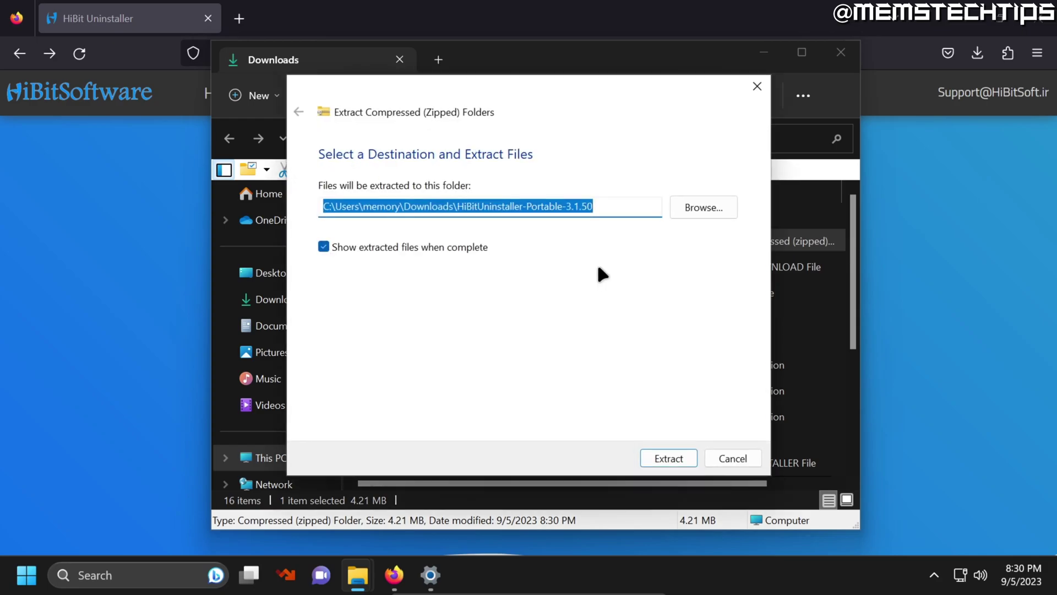
pyautogui.click(668, 455)
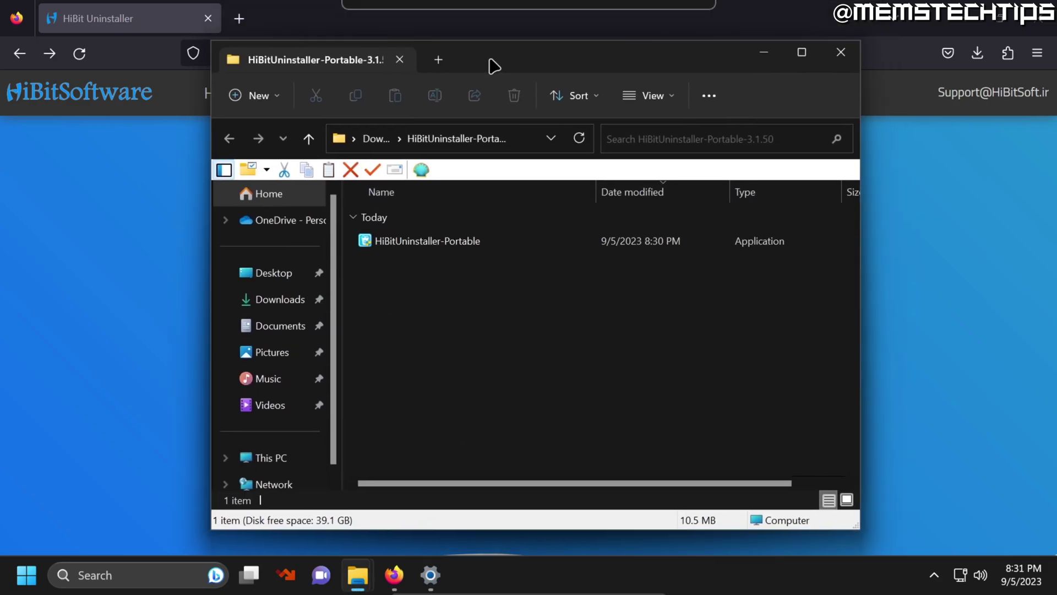
# Launch HiBit Uninstaller past SmartScreen and UAC, keeping settings beside the executable.
pyautogui.doubleClick(428, 249)
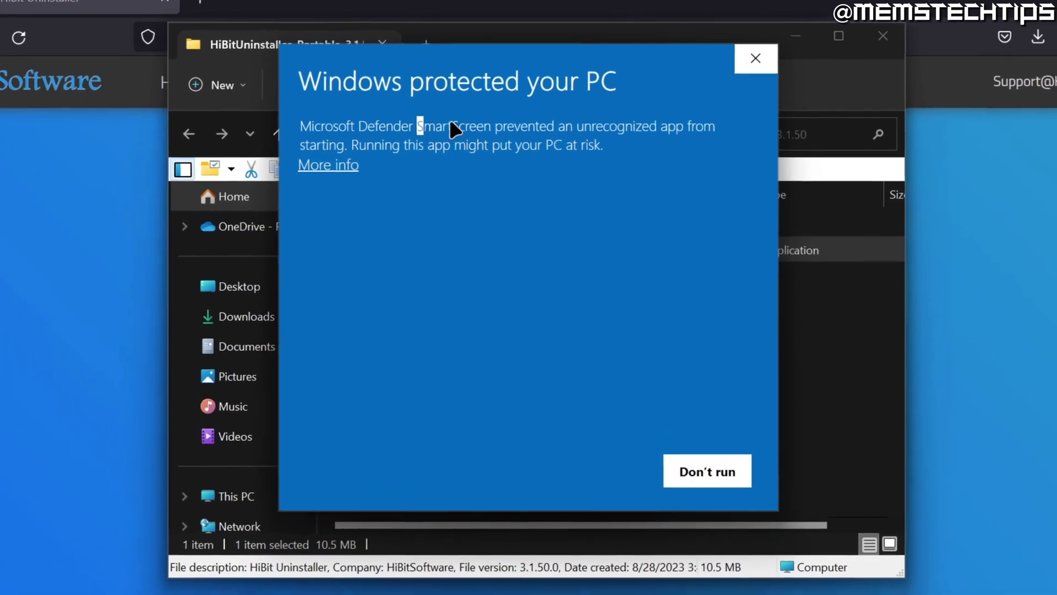
pyautogui.moveTo(450, 123); pyautogui.dragTo(490, 126)
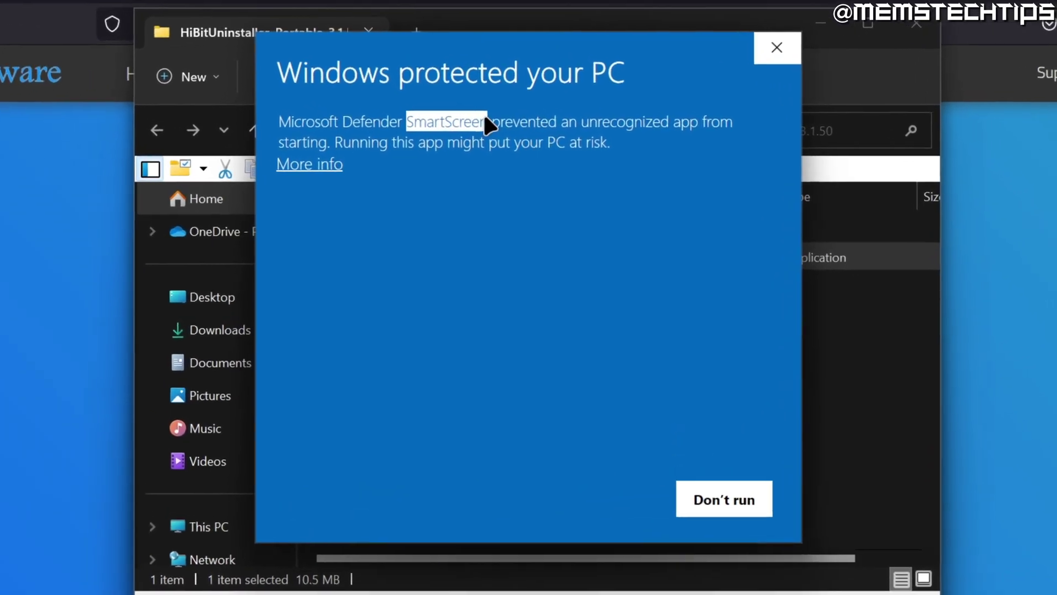
pyautogui.click(329, 165)
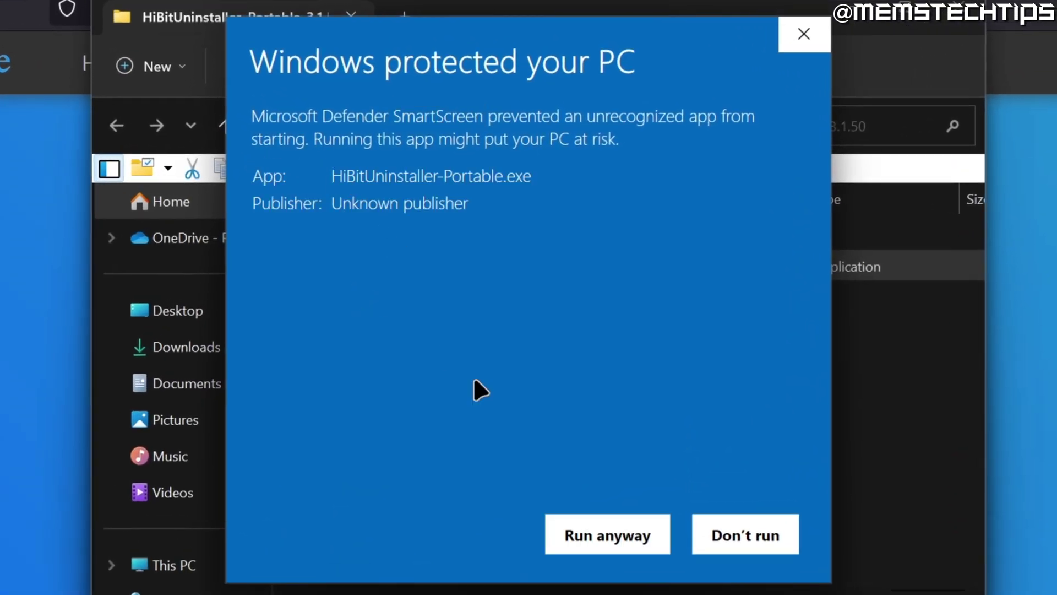
pyautogui.click(604, 542)
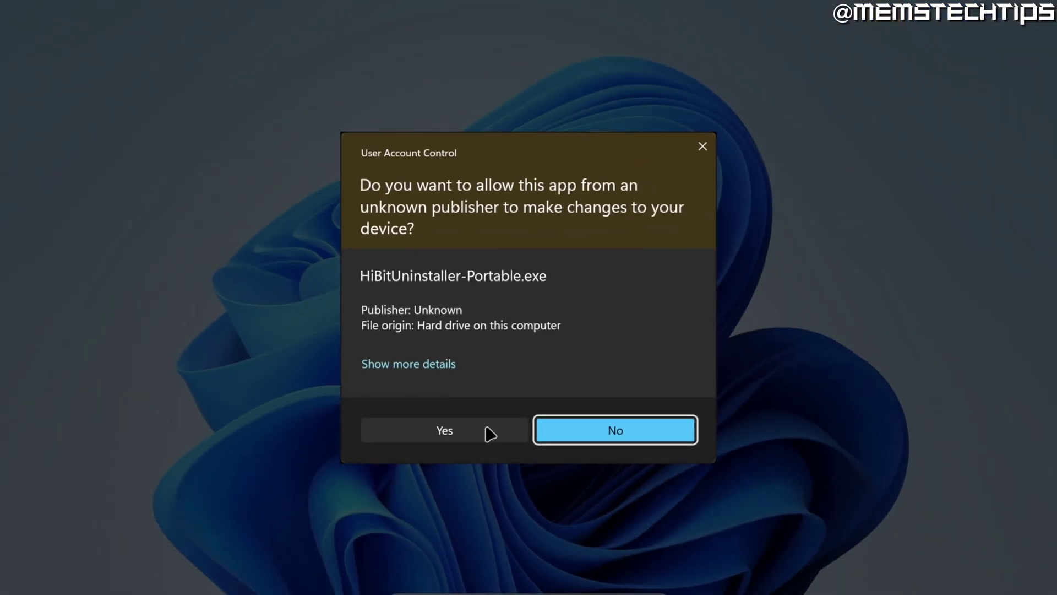
pyautogui.click(490, 434)
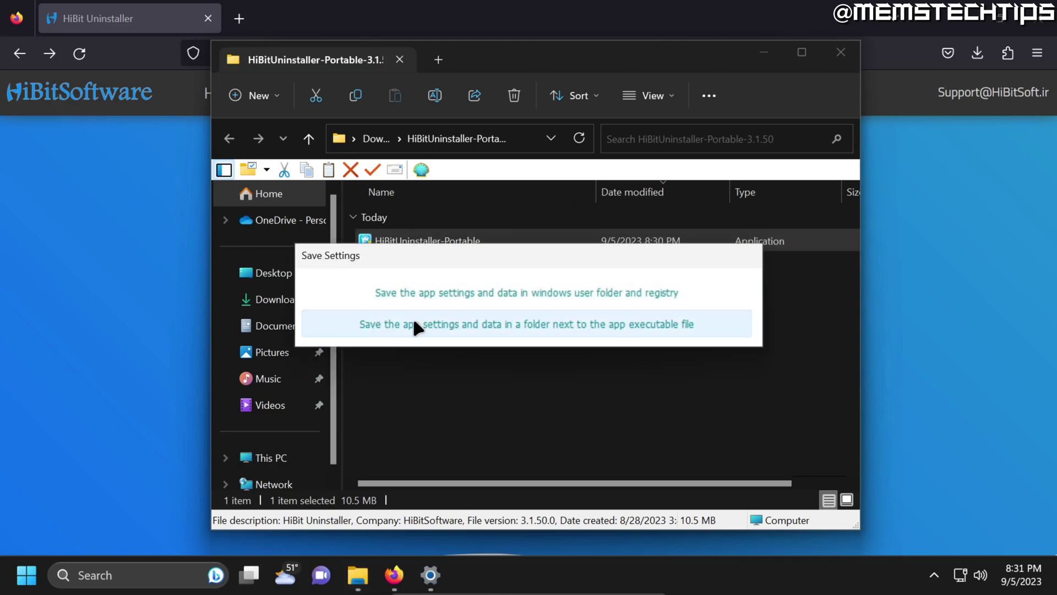
pyautogui.click(516, 325)
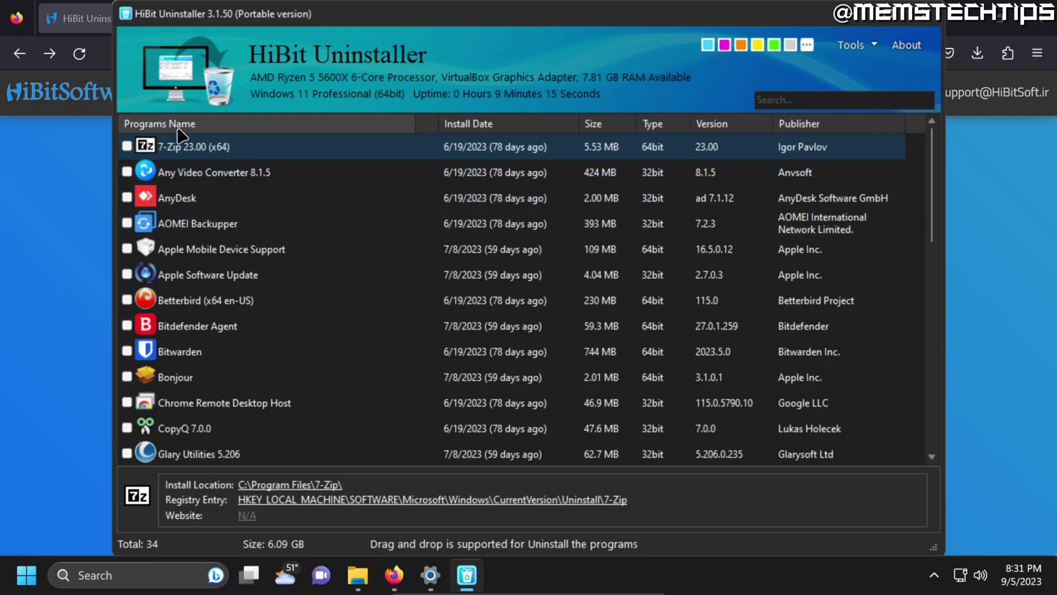
# Scroll through the 34 programs, 7-Zip to XnViewMP, then open the Tools menu.
pyautogui.scroll(-3, 237, 238)
pyautogui.scroll(-3, 238, 241)
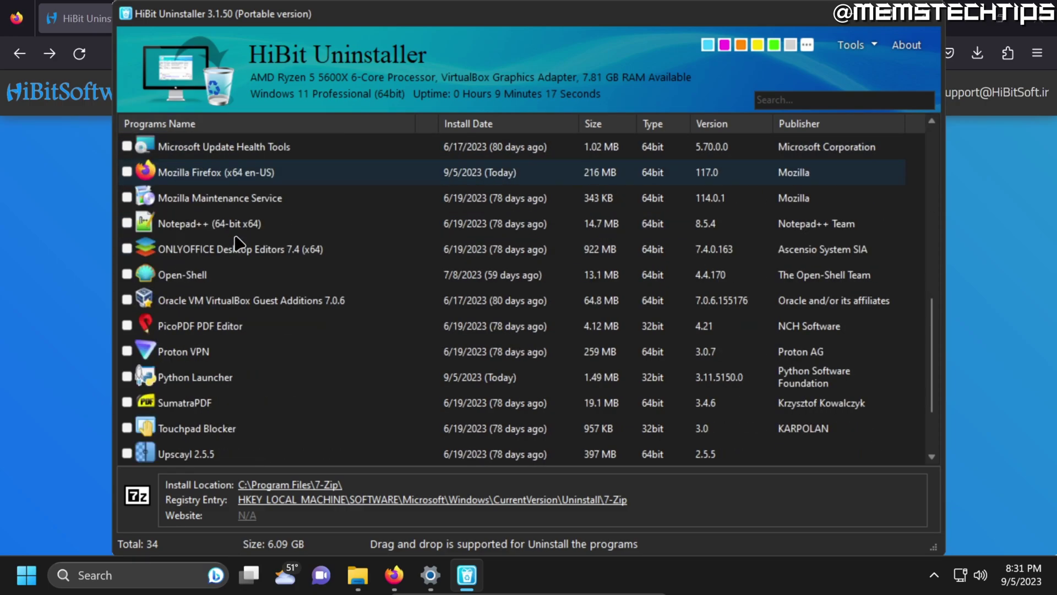
pyautogui.scroll(-2, 238, 243)
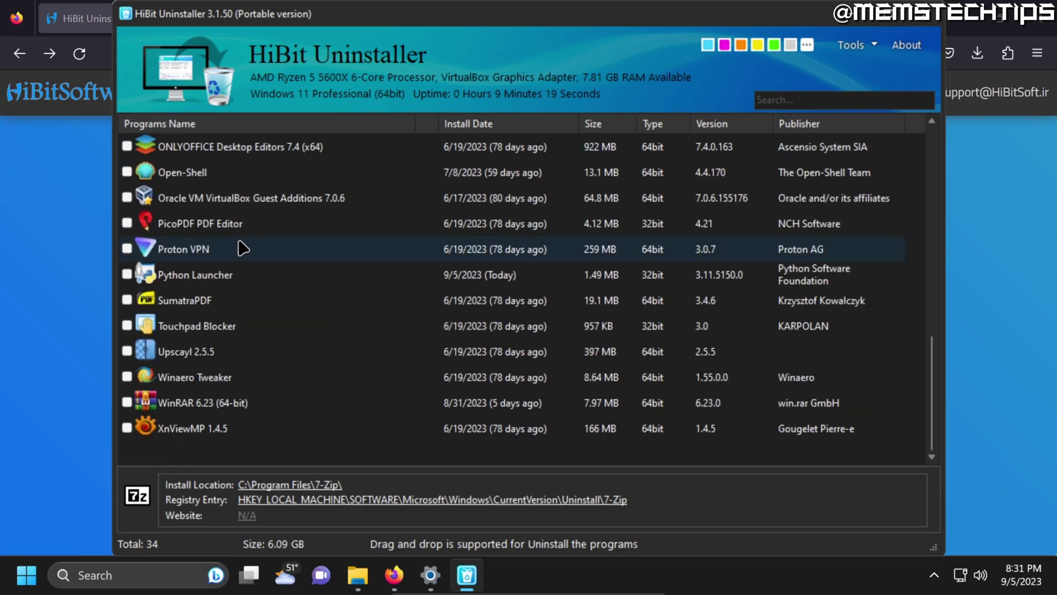
pyautogui.scroll(7, 243, 249)
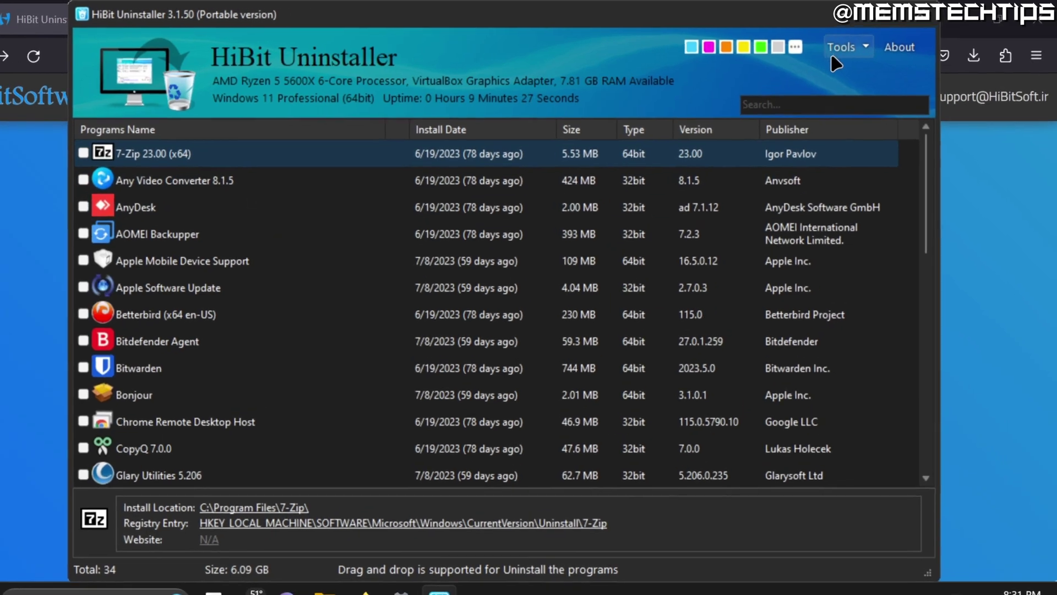
pyautogui.click(833, 51)
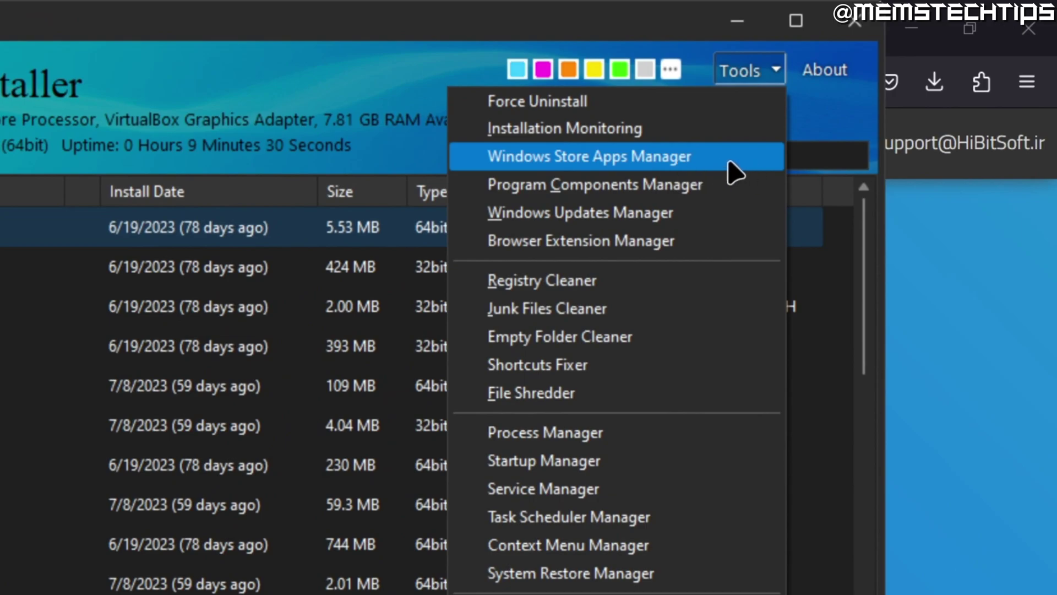
# Open Windows Store Apps Manager, sort apps by size largest first, and tick Xbox.
pyautogui.click(719, 169)
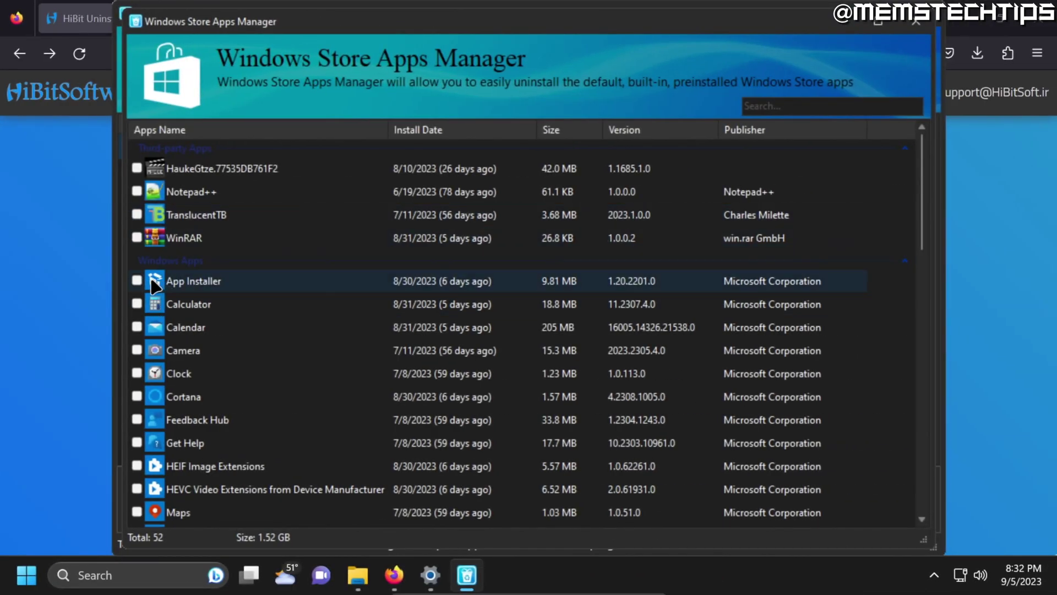
pyautogui.scroll(-6, 163, 296)
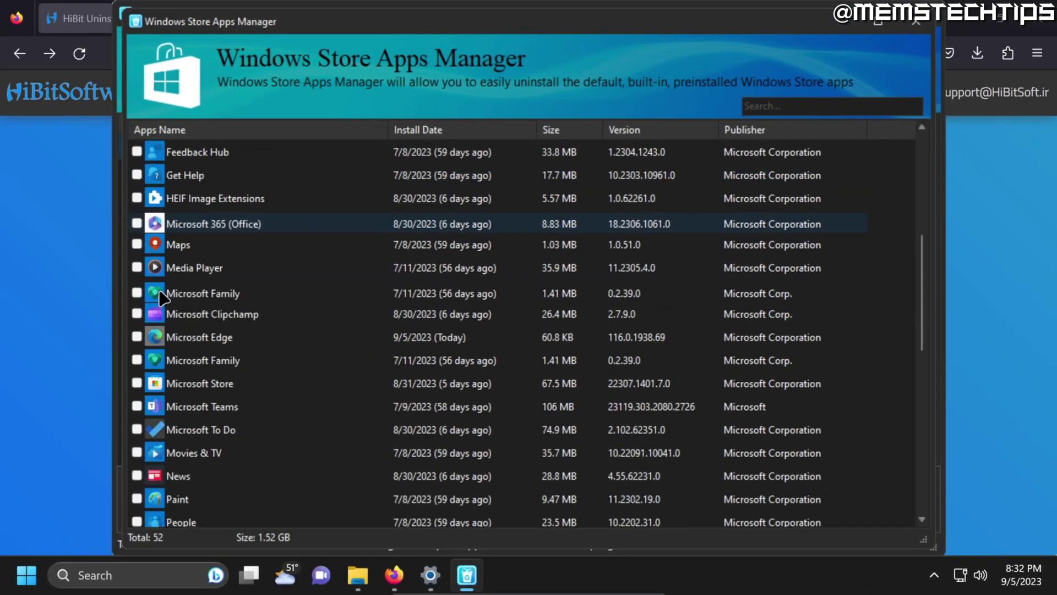
pyautogui.scroll(7, 162, 297)
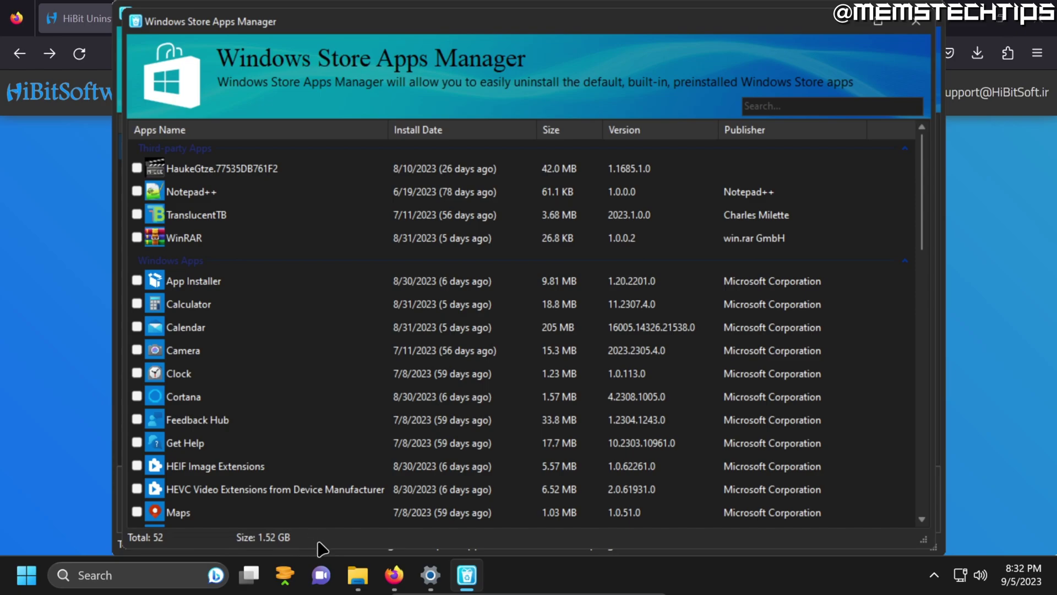
pyautogui.click(583, 134)
pyautogui.click(582, 133)
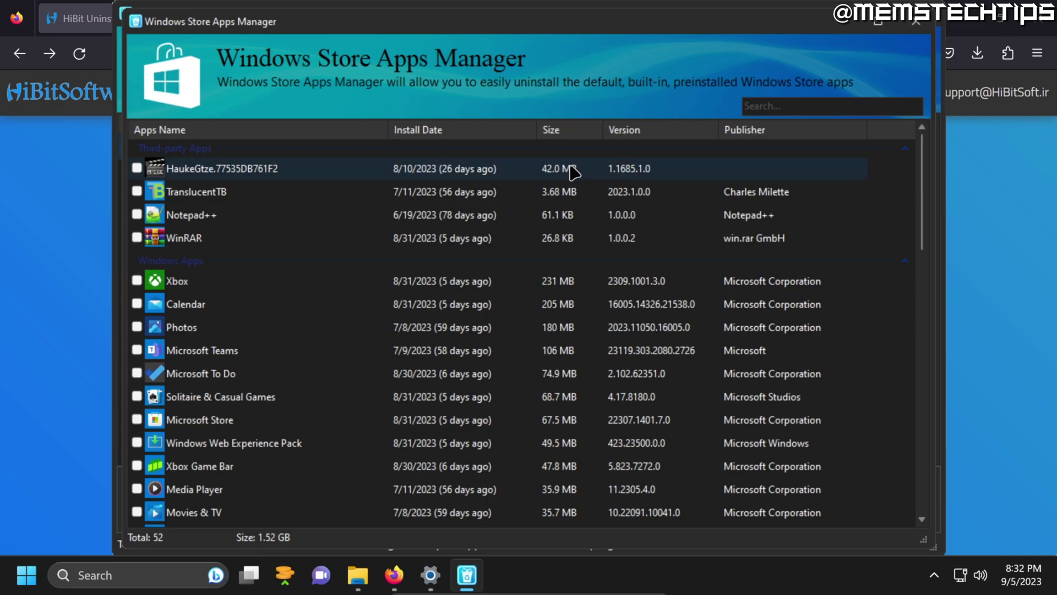
pyautogui.click(199, 290)
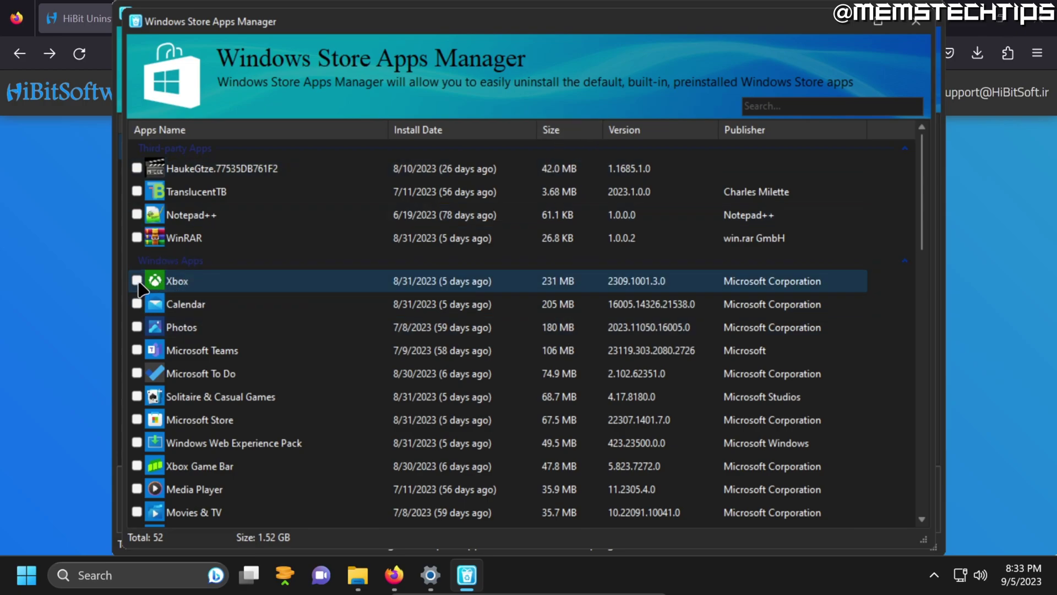
pyautogui.click(136, 281)
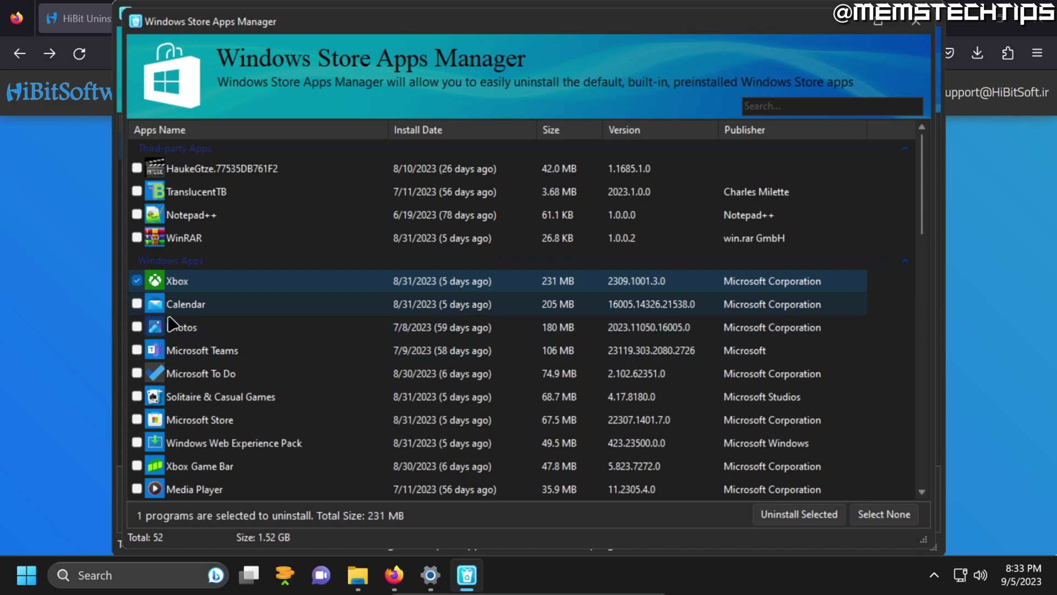
# Tick more unwanted apps like Cortana, Microsoft Family and Phone Link until 24 (0.99 GB) are marked.
pyautogui.click(136, 327)
pyautogui.scroll(-3, 136, 331)
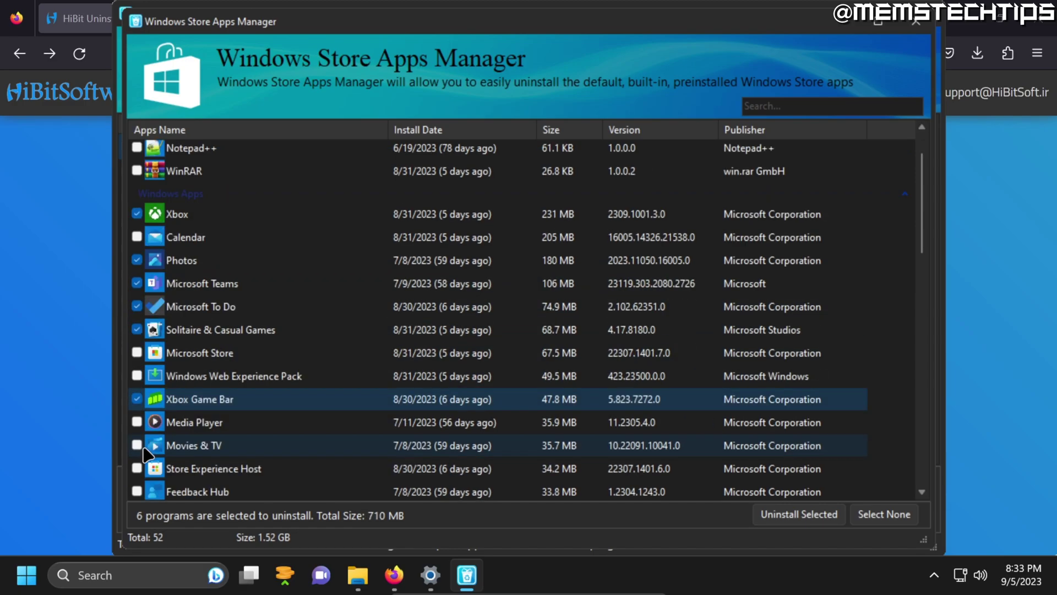
pyautogui.scroll(-5, 137, 331)
pyautogui.click(137, 342)
pyautogui.scroll(-3, 137, 331)
pyautogui.click(136, 295)
pyautogui.scroll(-5, 137, 330)
pyautogui.click(136, 422)
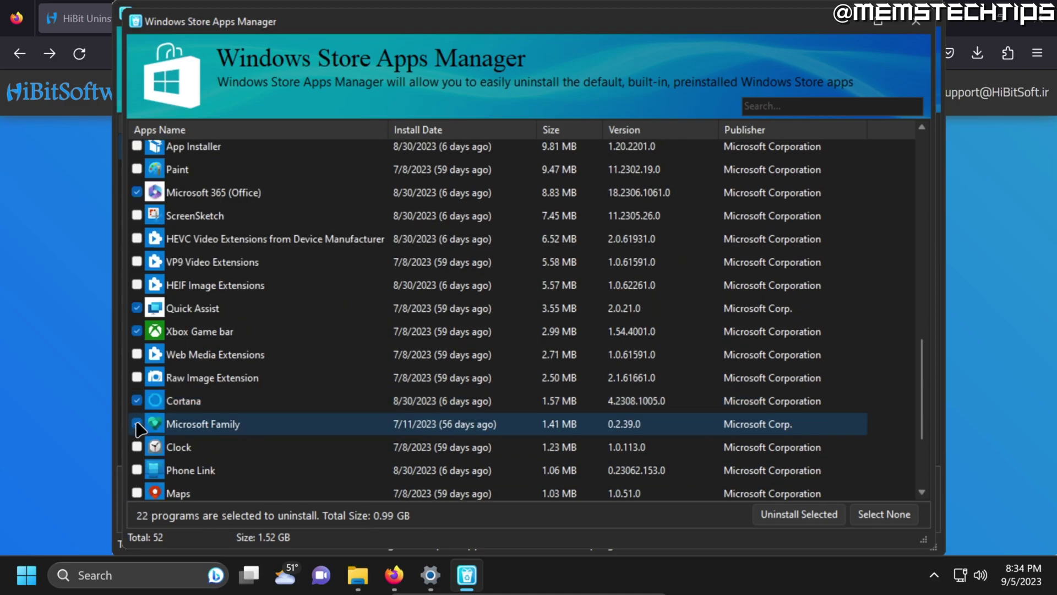
pyautogui.scroll(-3, 137, 331)
pyautogui.click(136, 303)
pyautogui.click(136, 418)
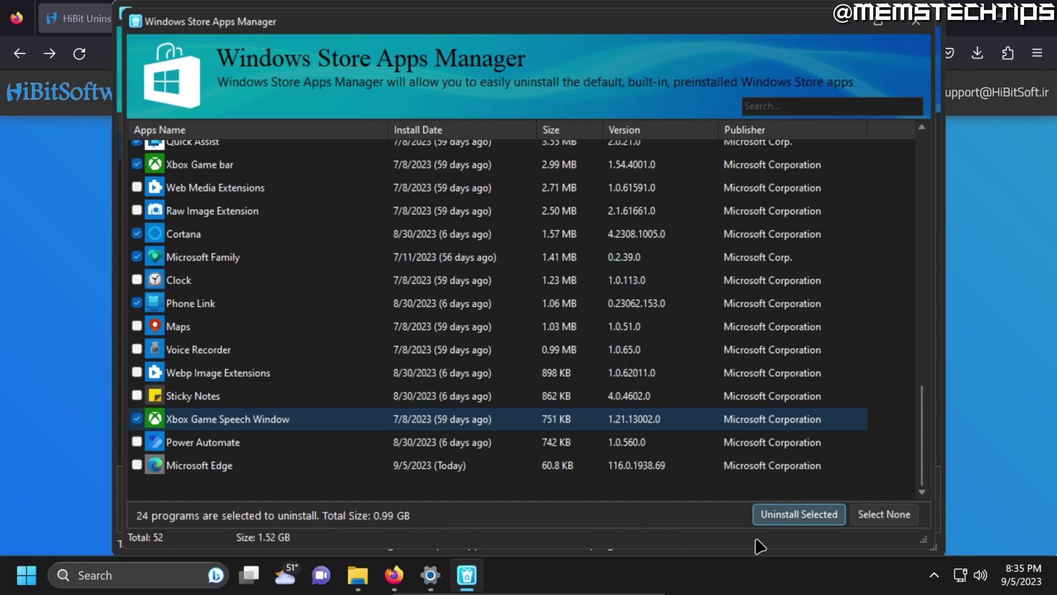
# Uninstall the 24 marked apps with a restore point, then scan and auto-clean their leftovers.
pyautogui.click(801, 517)
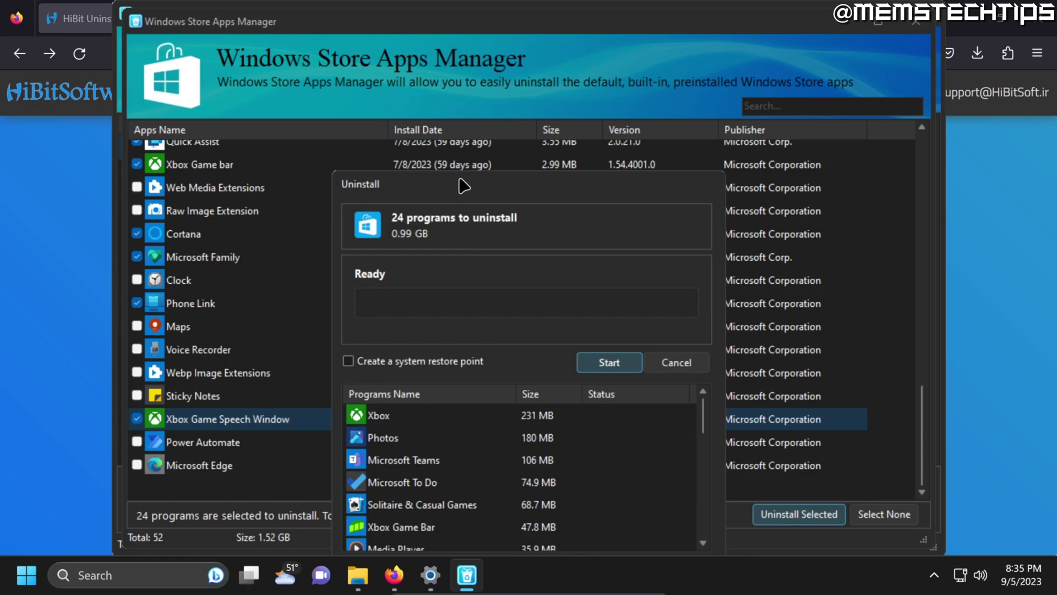
pyautogui.click(342, 276)
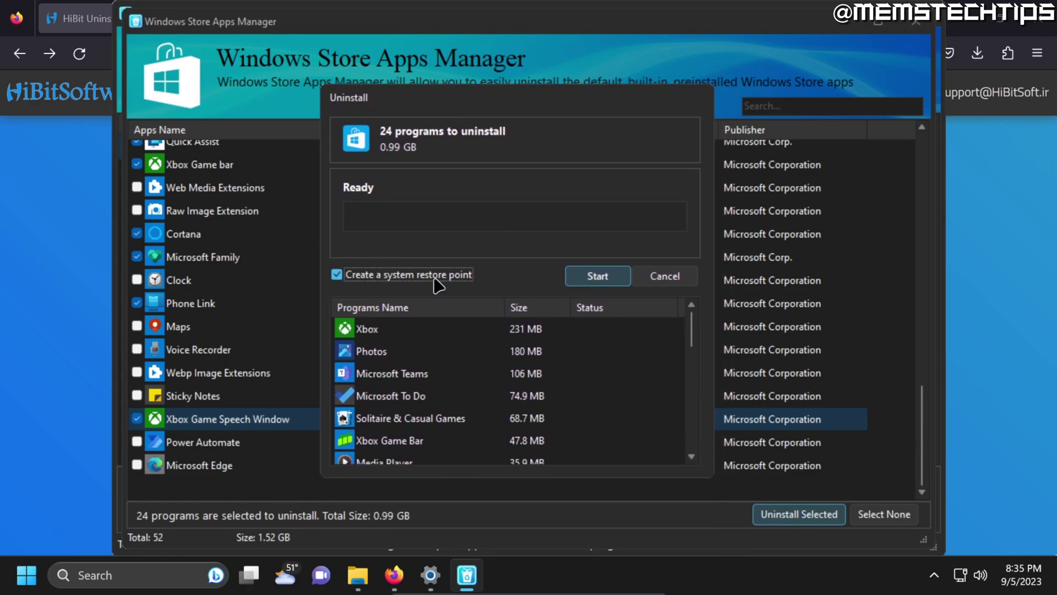
pyautogui.click(597, 277)
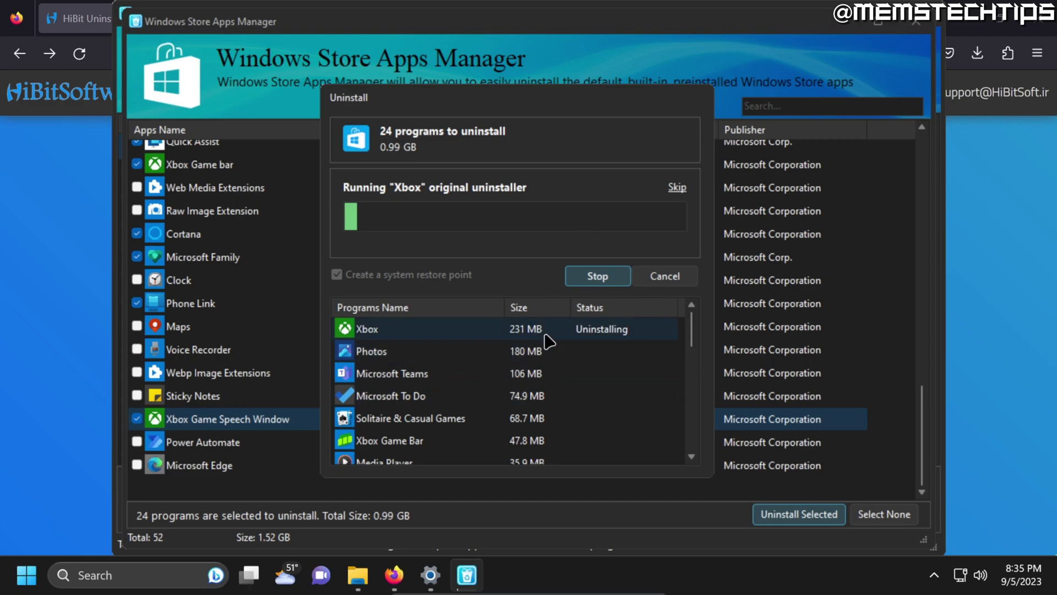
pyautogui.scroll(-5, 537, 336)
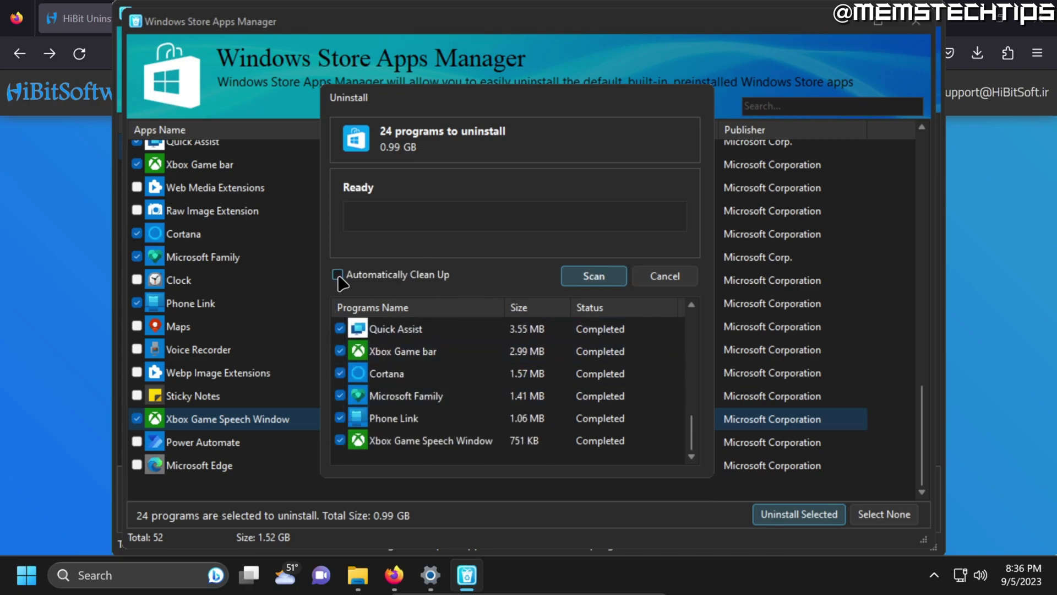
pyautogui.click(338, 275)
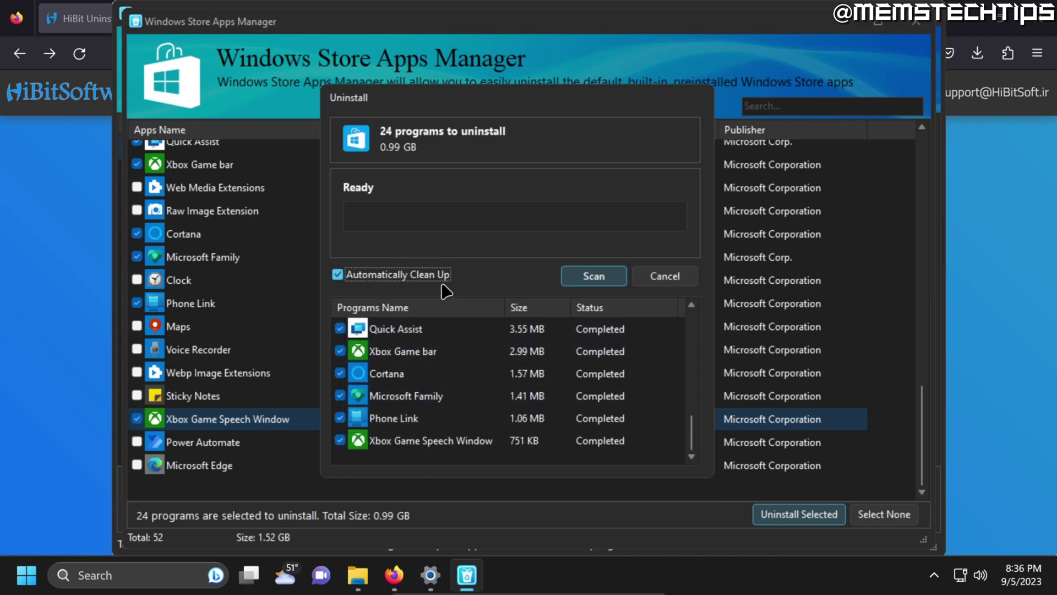
pyautogui.click(585, 280)
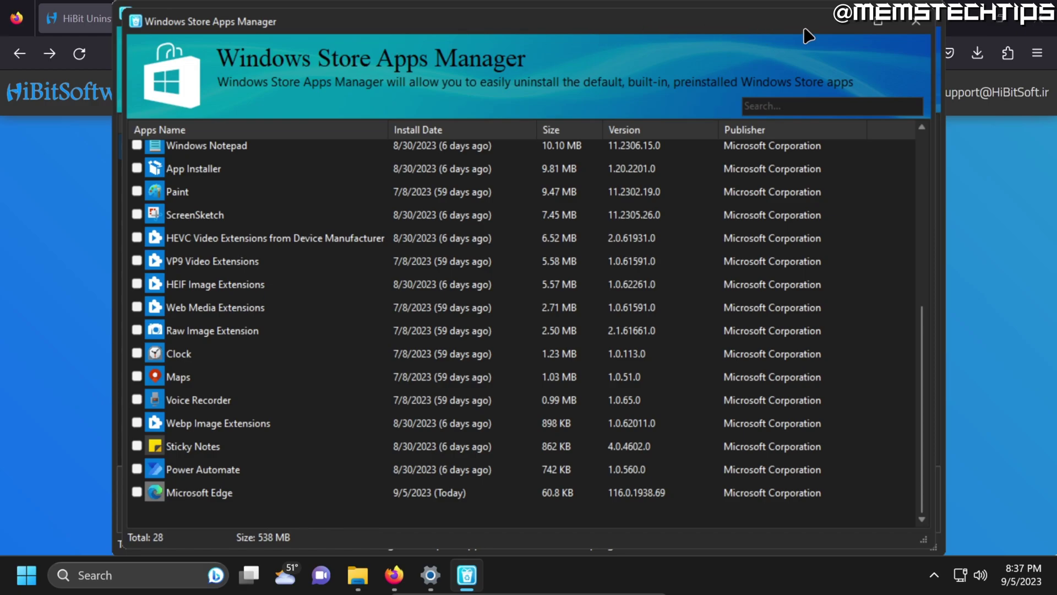
# Close the Windows Store Apps Manager and view HiBit's Tools menu.
pyautogui.click(917, 21)
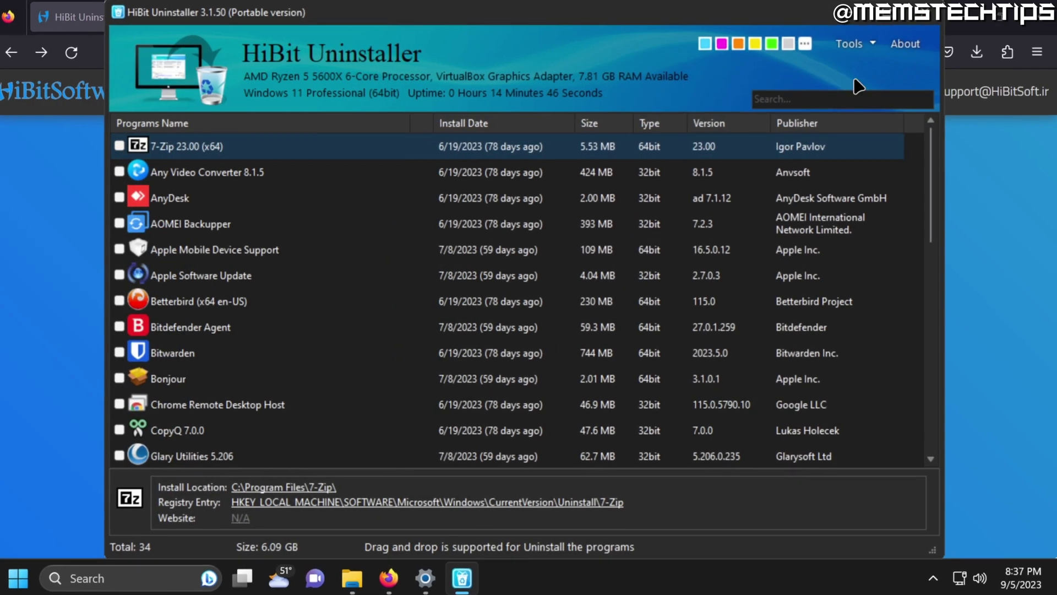
pyautogui.click(862, 44)
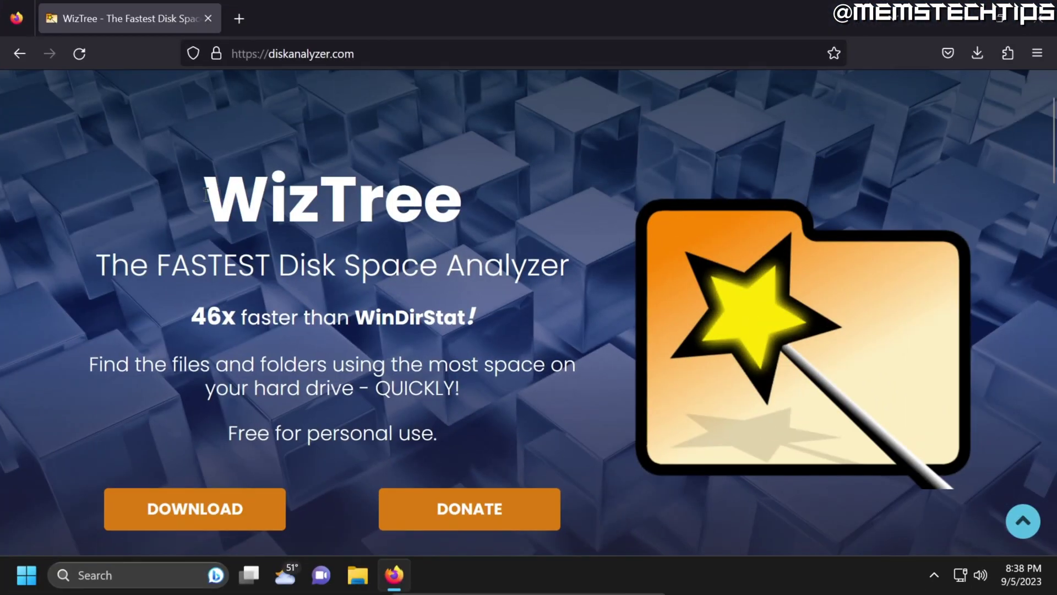
# Start downloading wiztree_4_15_portable.zip from the diskanalyzer.com download page.
pyautogui.moveTo(206, 193); pyautogui.dragTo(463, 203)
pyautogui.click(488, 226)
pyautogui.moveTo(96, 267); pyautogui.dragTo(578, 275)
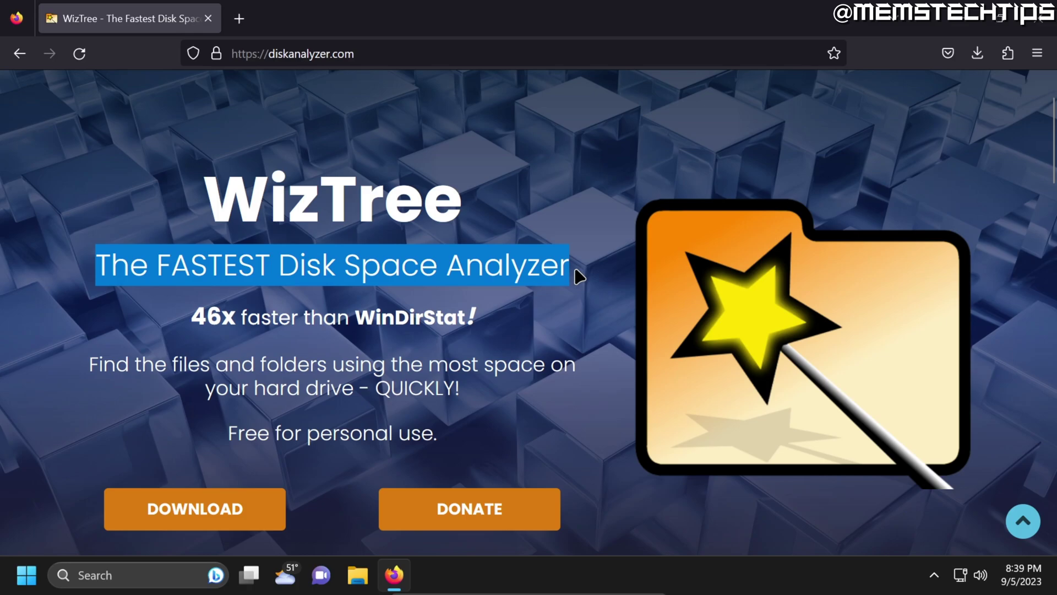
pyautogui.click(578, 275)
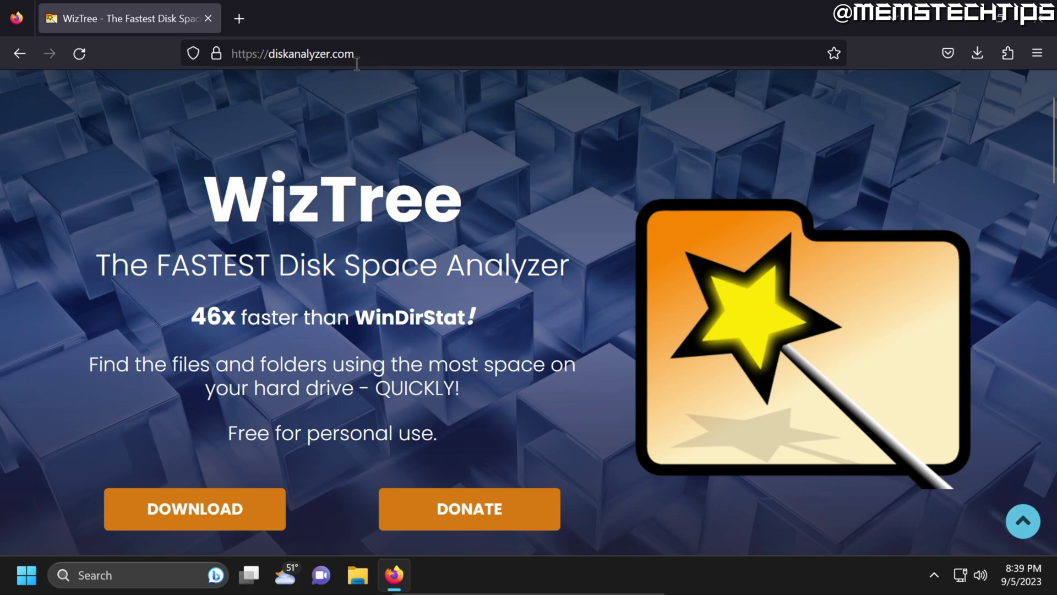
pyautogui.click(248, 512)
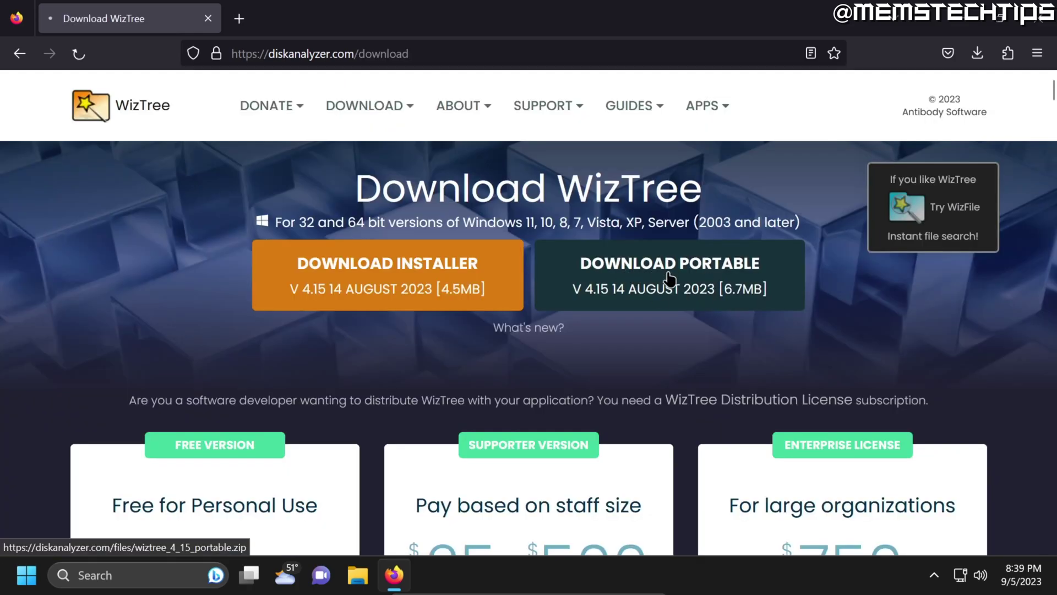
pyautogui.click(738, 295)
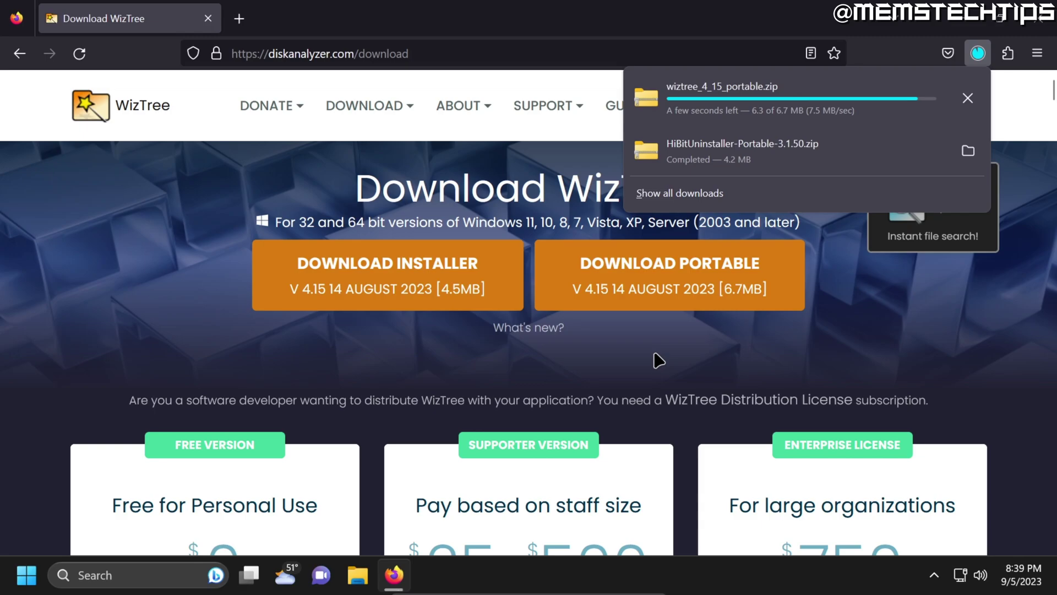
# Extract wiztree_4_15_portable.zip to its suggested folder and launch WizTree64.
pyautogui.click(968, 95)
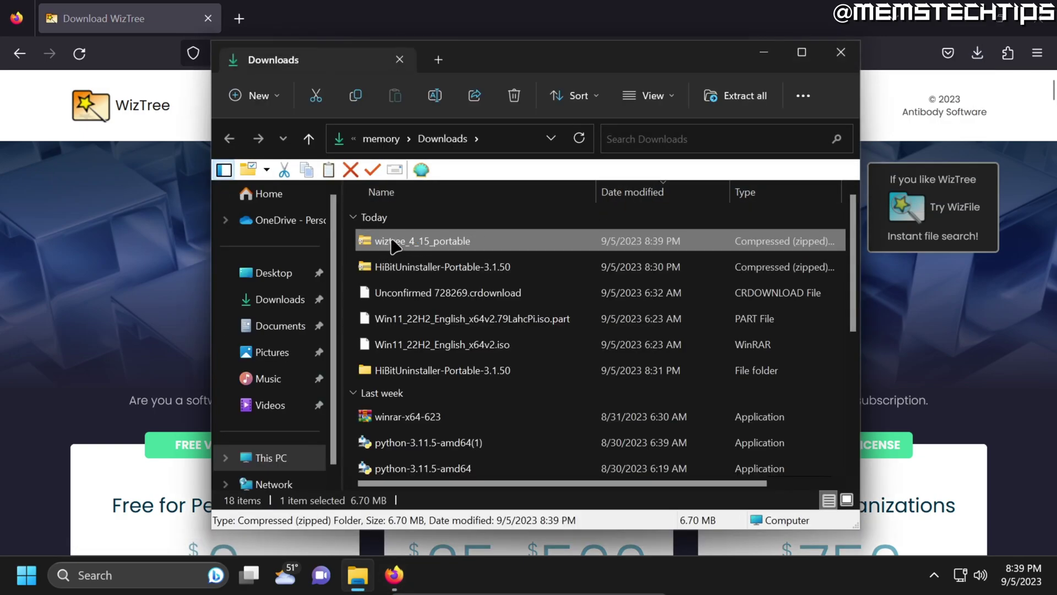
pyautogui.rightClick(393, 246)
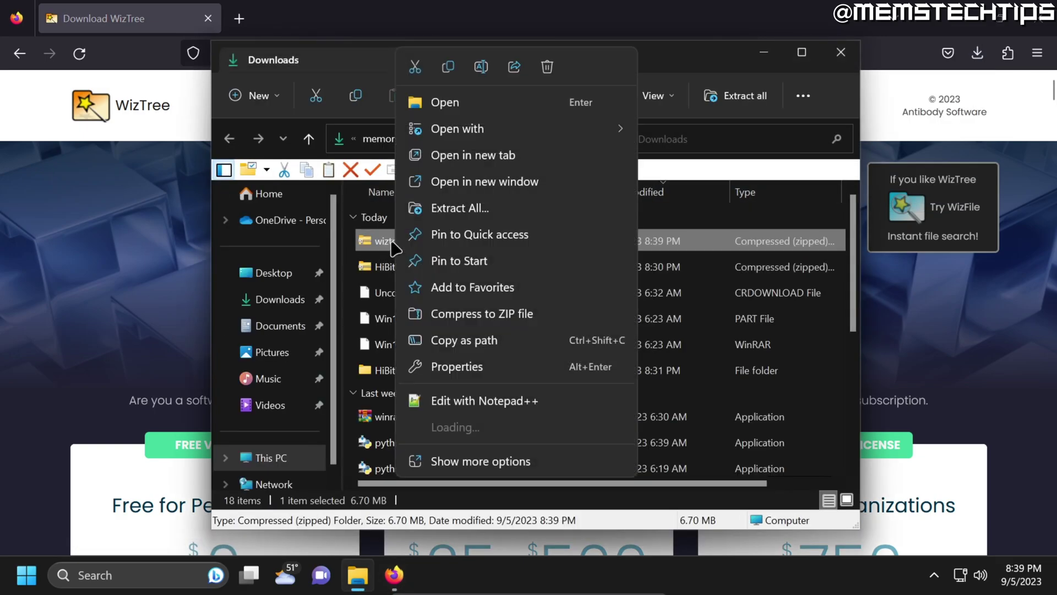
pyautogui.click(481, 208)
pyautogui.click(664, 454)
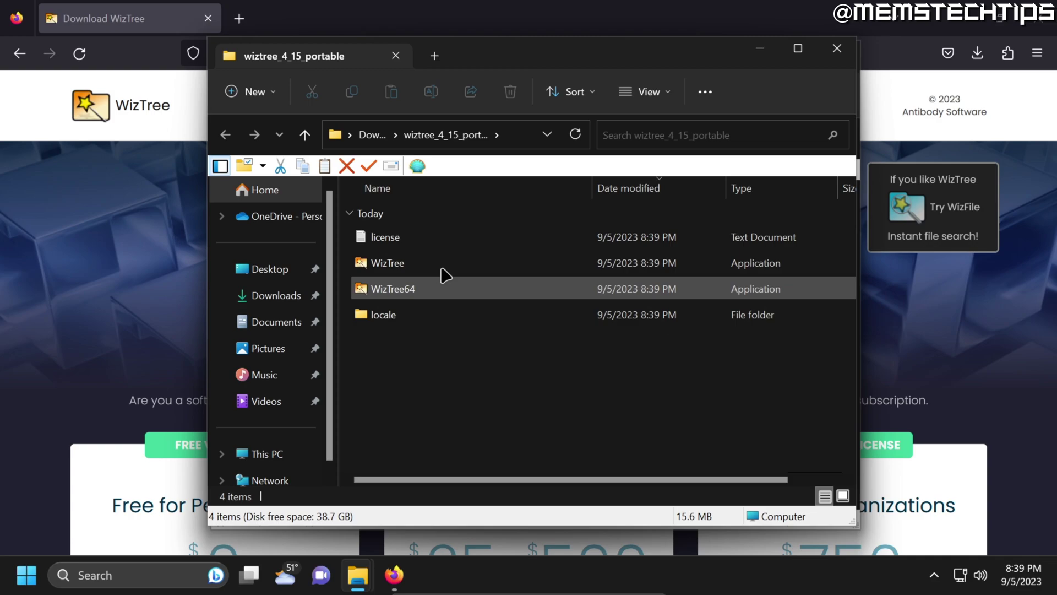
pyautogui.click(454, 291)
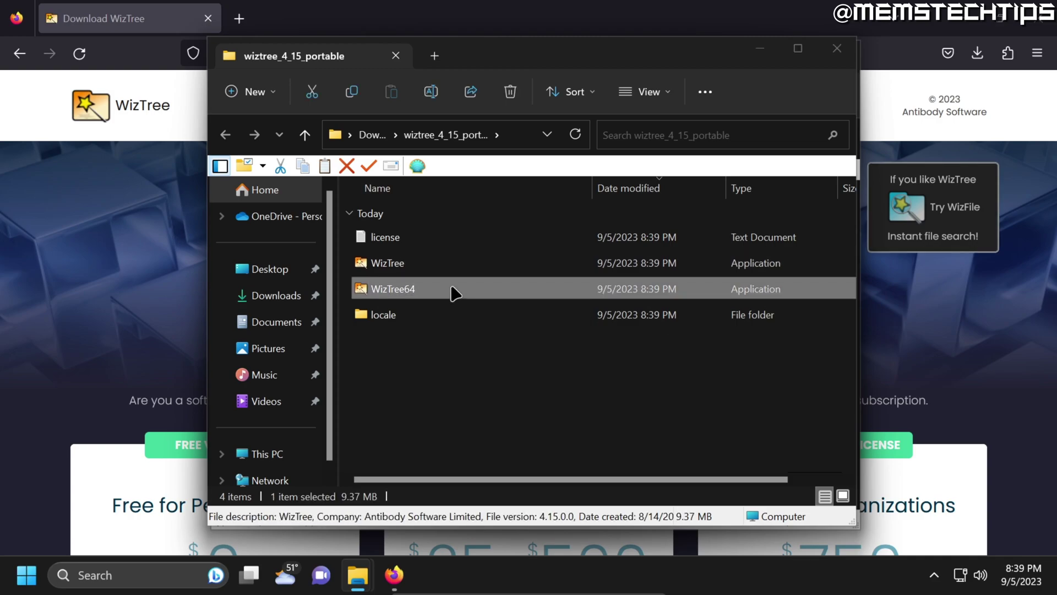
pyautogui.doubleClick(453, 291)
# Allow WizTree admin rights, then select the C: drive and scan it.
pyautogui.click(479, 397)
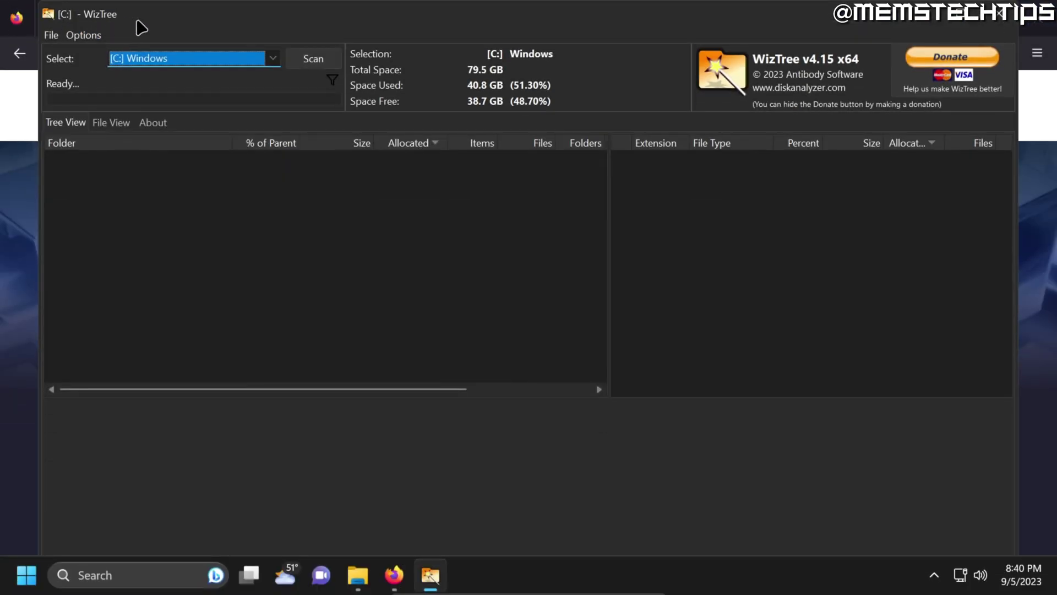
pyautogui.click(253, 60)
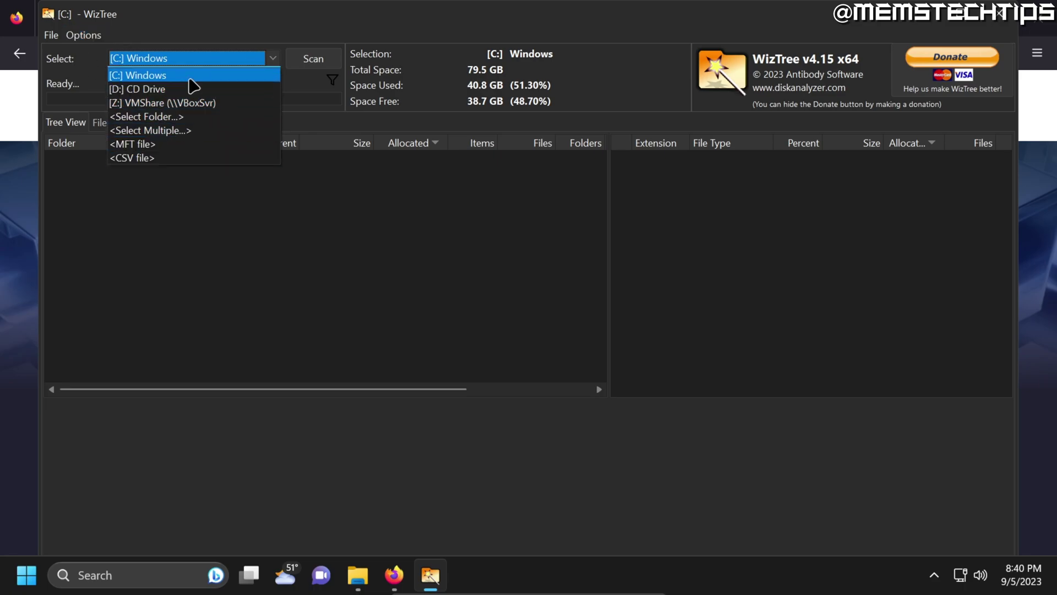
pyautogui.click(151, 77)
pyautogui.click(311, 60)
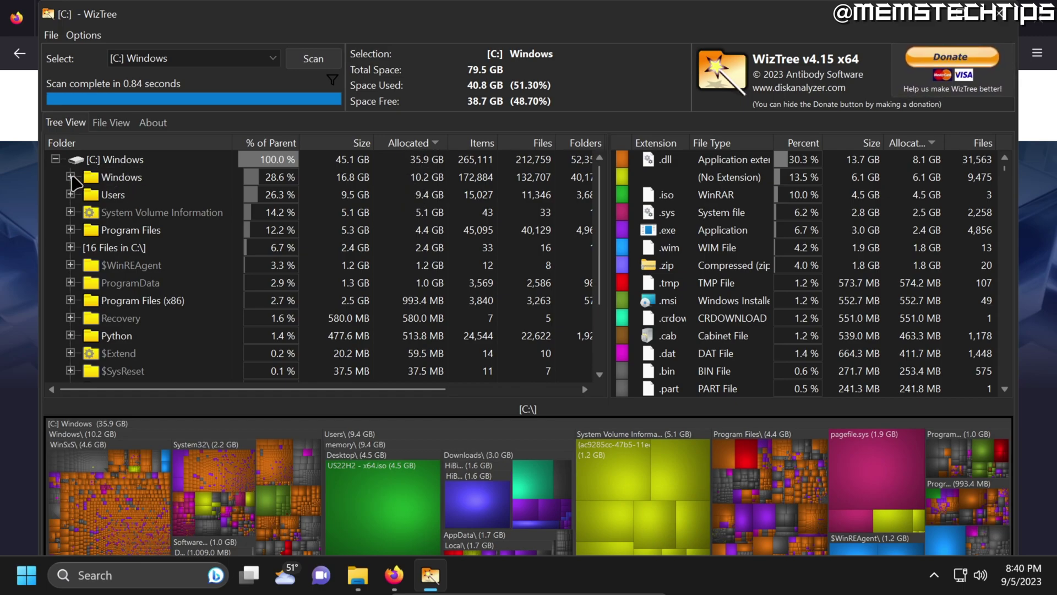
# Expand the Windows and WinSxS folders to inspect their usage, then collapse them again.
pyautogui.click(232, 181)
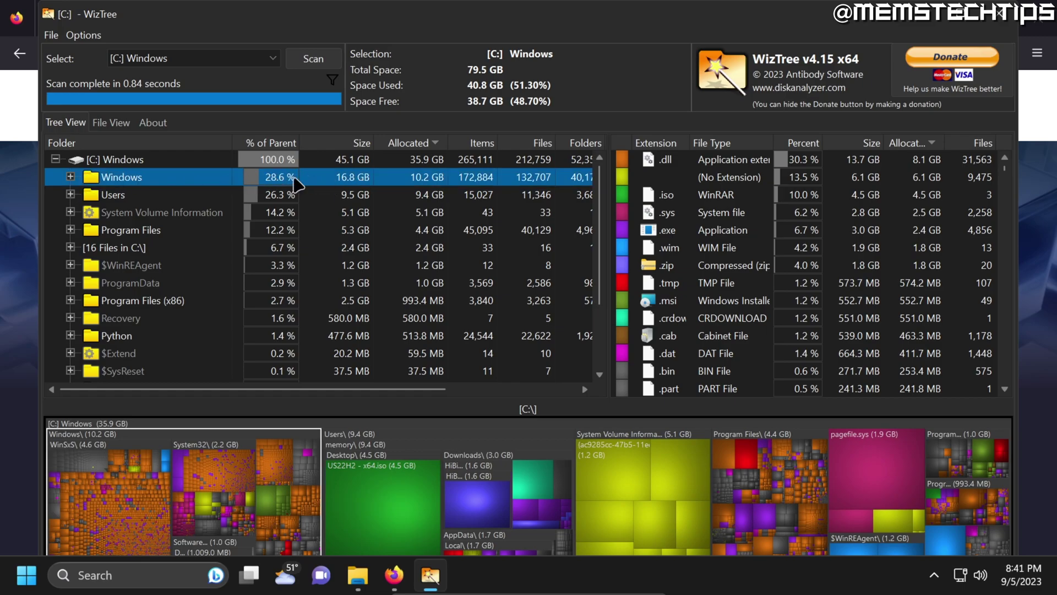
pyautogui.click(71, 178)
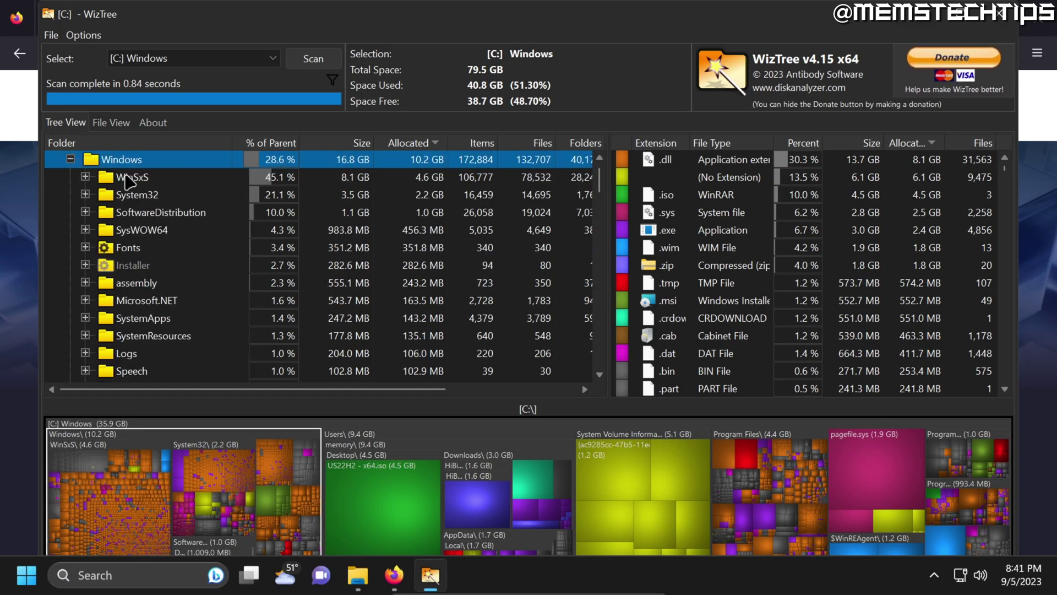
pyautogui.click(86, 177)
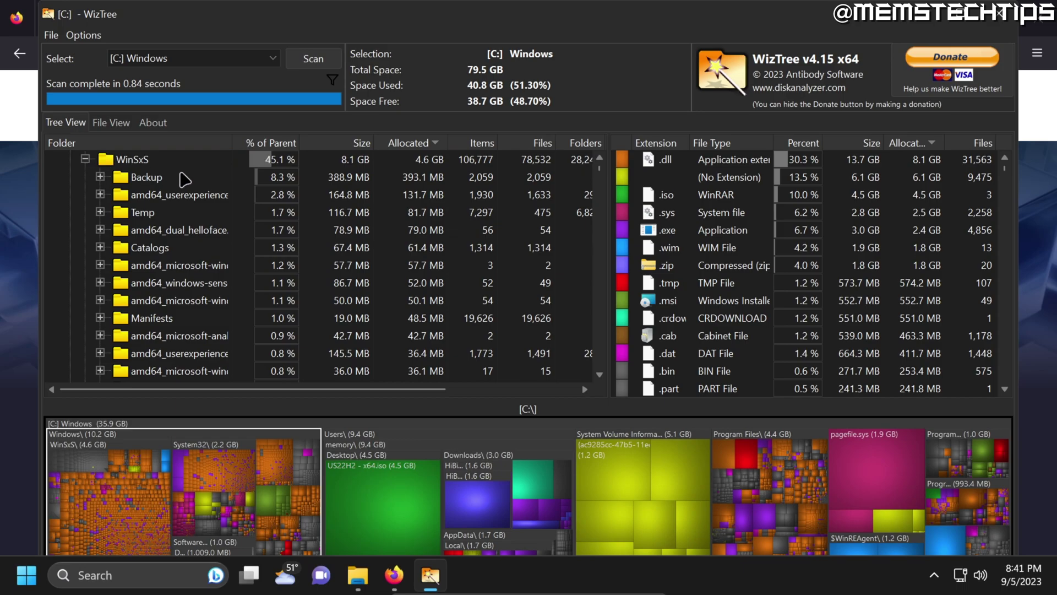
pyautogui.click(85, 159)
pyautogui.scroll(1, 82, 176)
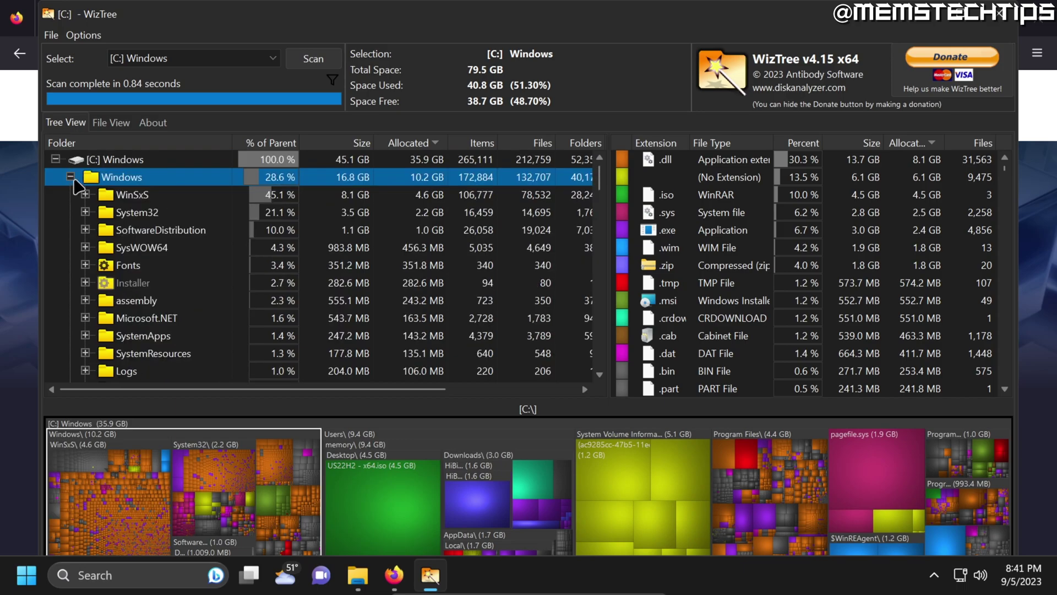
pyautogui.click(71, 176)
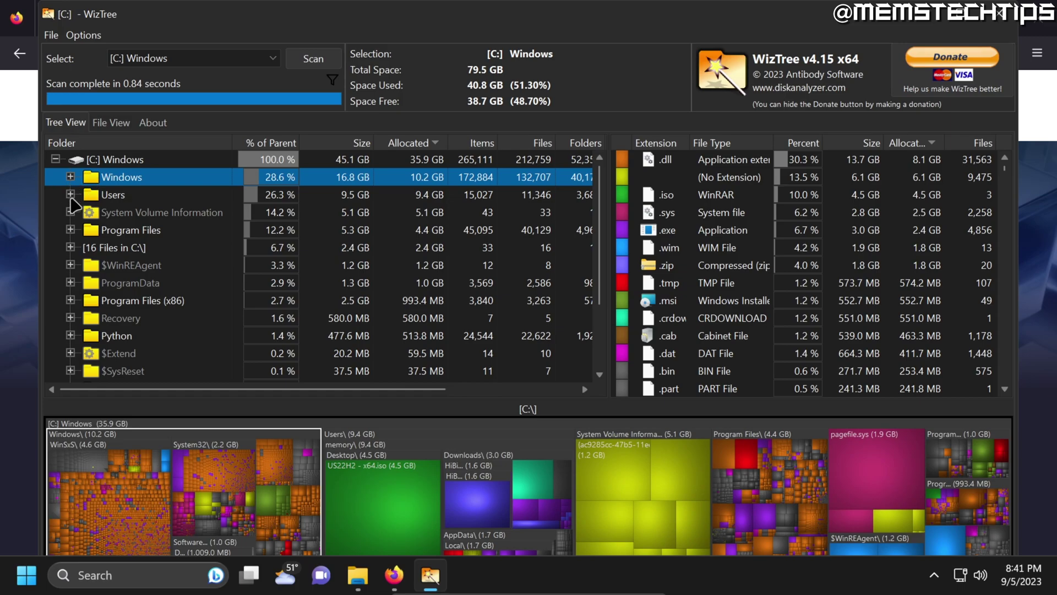
# Drill through Users and the user's profile folder to the 4.5 GB Desktop folder.
pyautogui.click(71, 194)
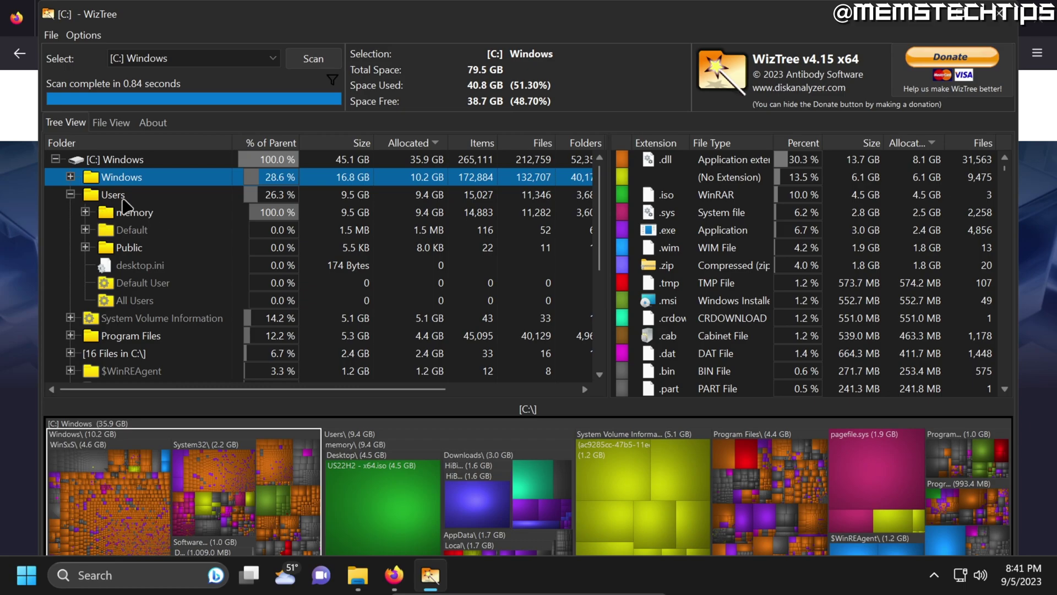
pyautogui.click(115, 196)
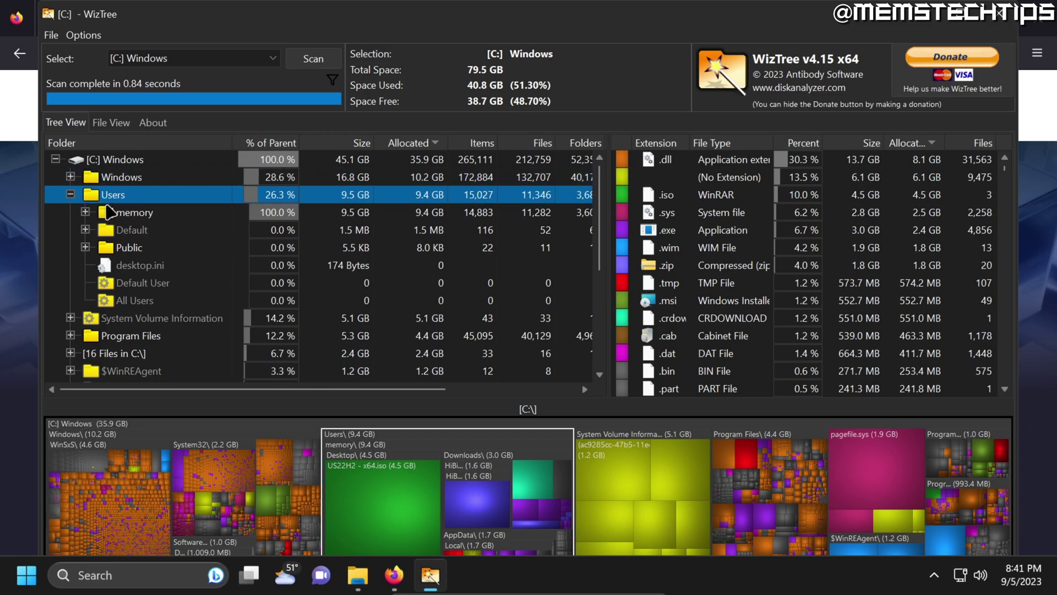
pyautogui.click(128, 217)
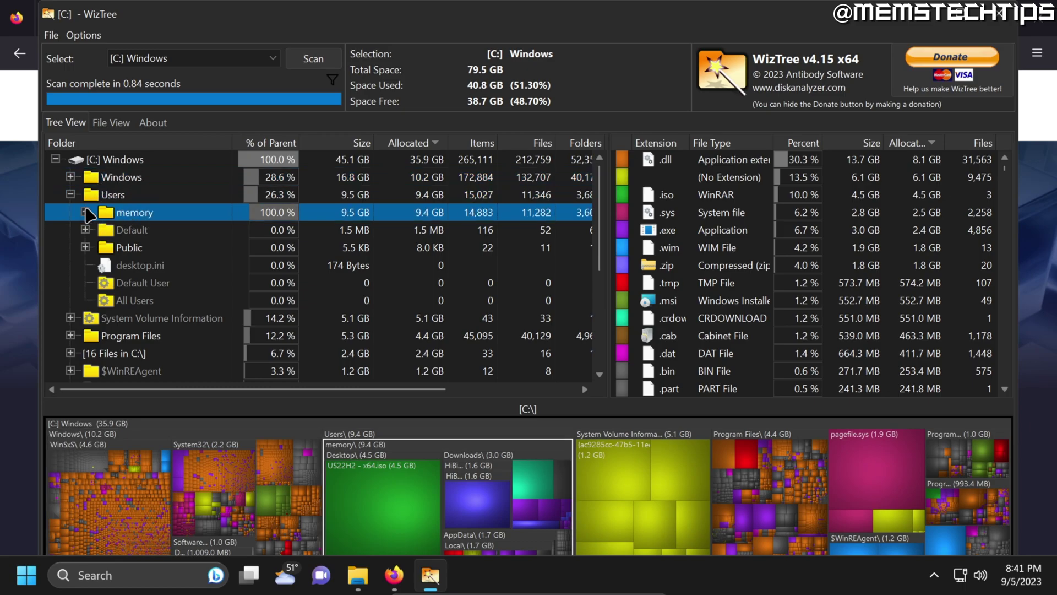
pyautogui.click(85, 212)
pyautogui.click(122, 179)
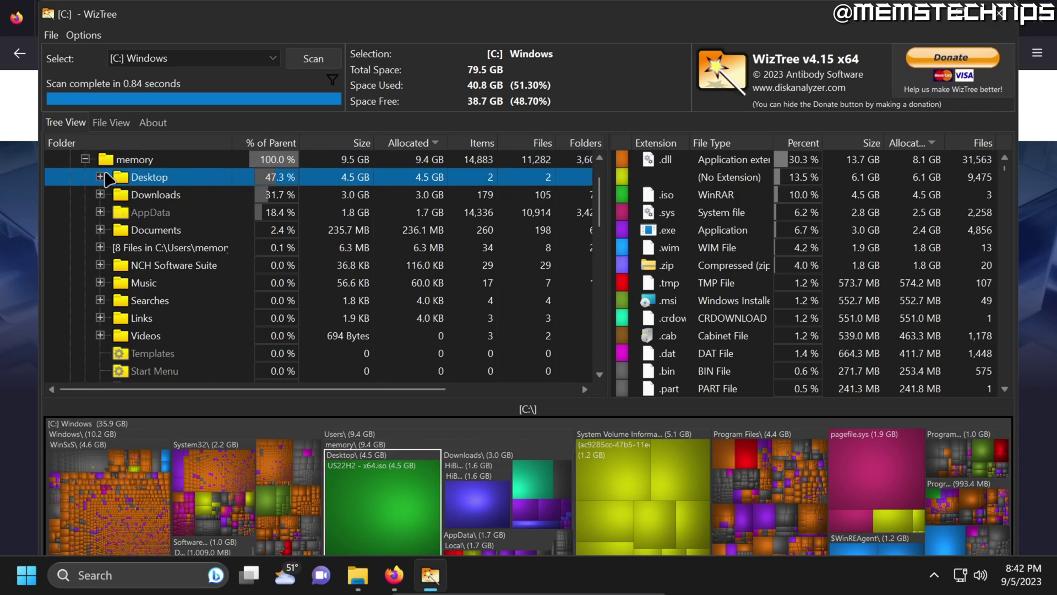
# Permanently delete the 4.5 GB 'US22H2 - x64.iso' file from the Desktop folder.
pyautogui.click(99, 176)
pyautogui.click(161, 198)
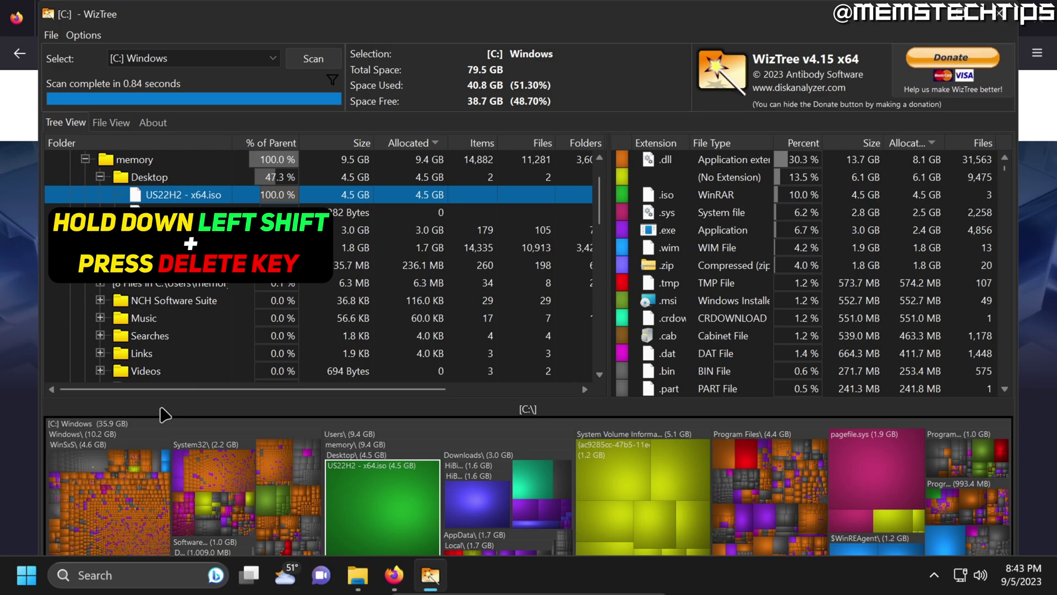
pyautogui.hotkey('shift', 'Delete')
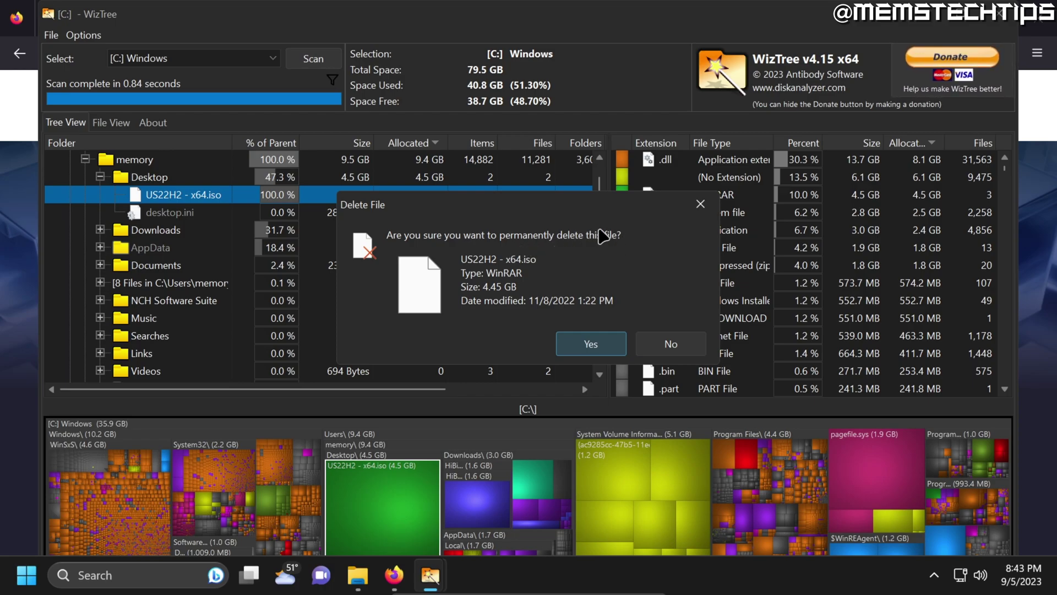
pyautogui.click(592, 347)
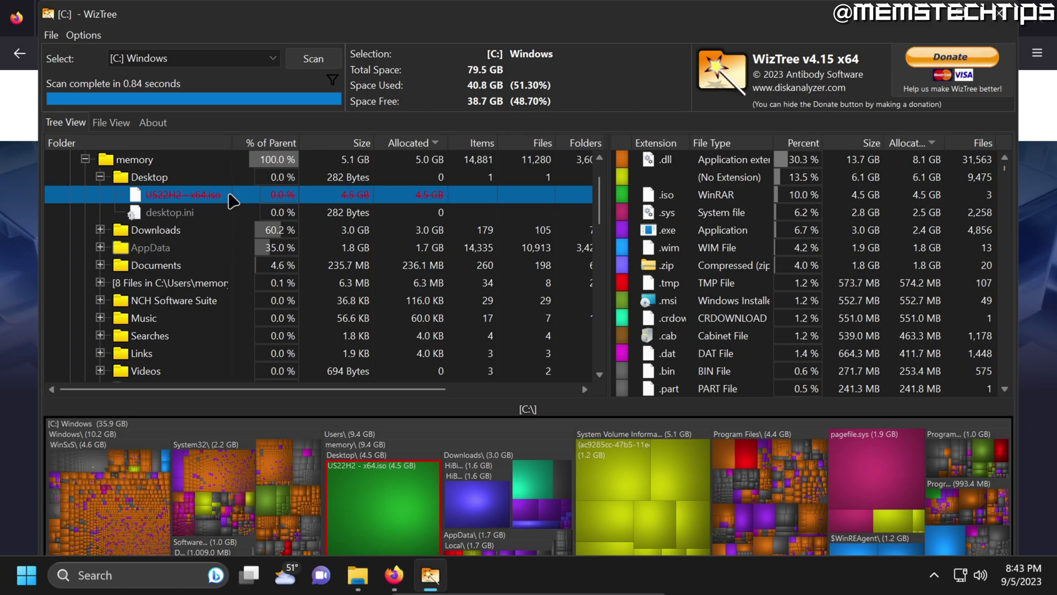
pyautogui.click(100, 178)
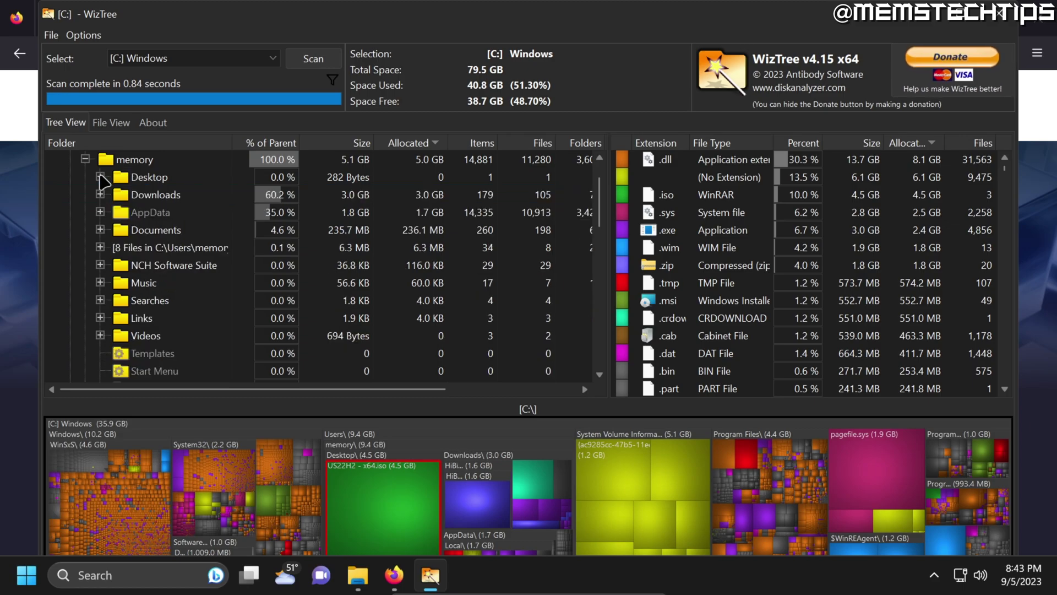
# Select the Downloads folder and expand it to view its subfolders.
pyautogui.click(148, 193)
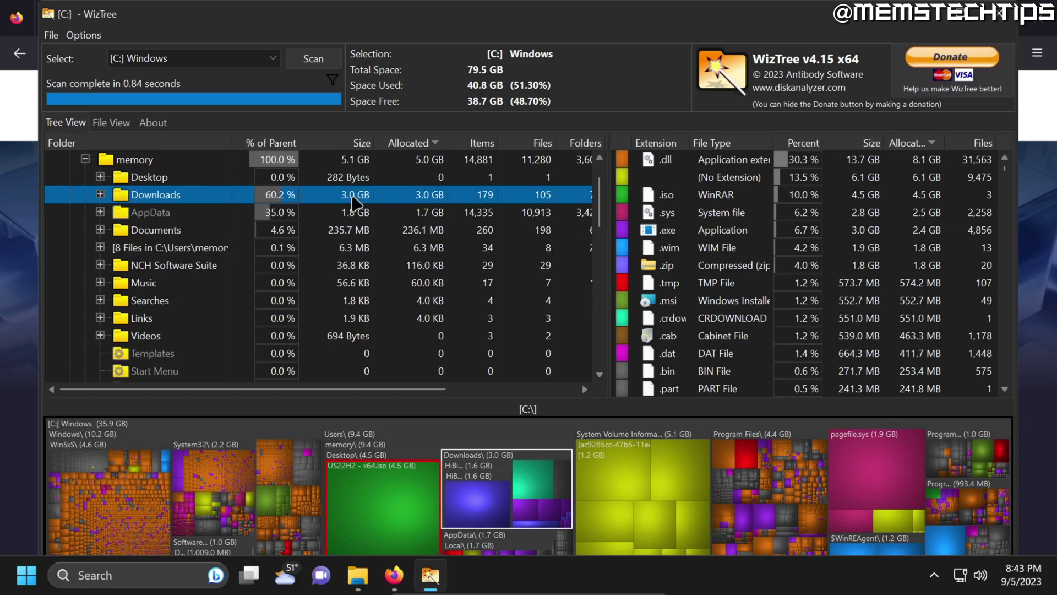
pyautogui.click(100, 194)
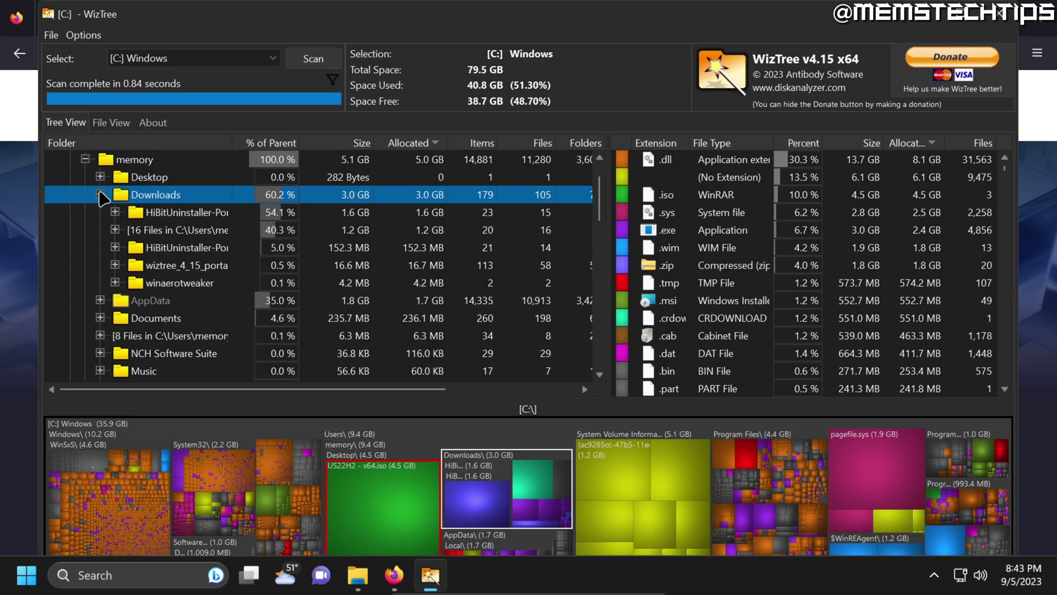
pyautogui.click(99, 194)
pyautogui.click(100, 194)
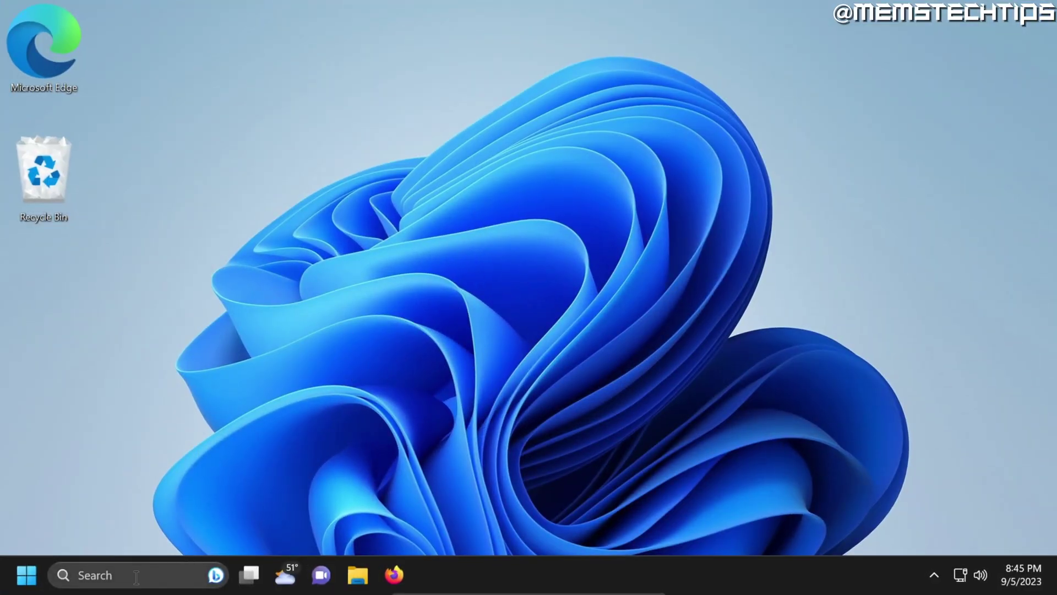
# Find Disk Cleanup by searching 'disk cleanup' and rescan C: including system files.
pyautogui.click(136, 576)
pyautogui.write('disk cleanup')
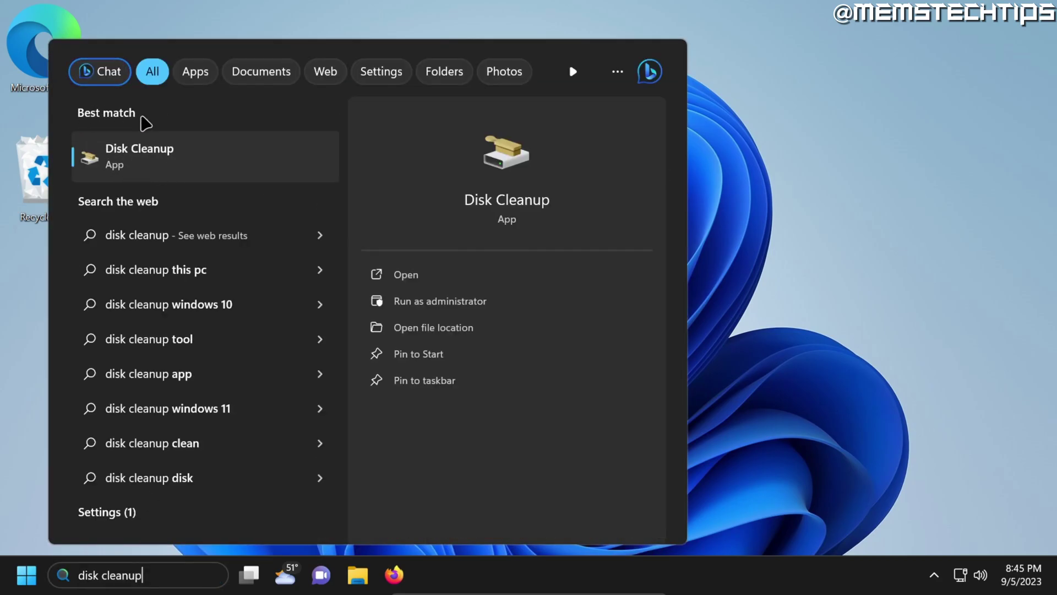
pyautogui.click(168, 165)
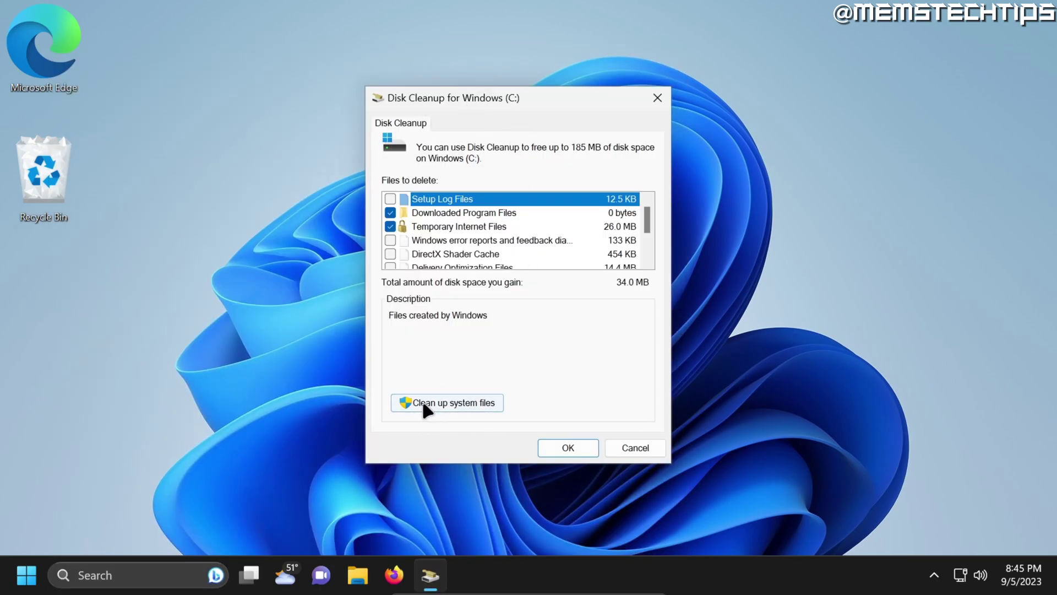
pyautogui.click(445, 402)
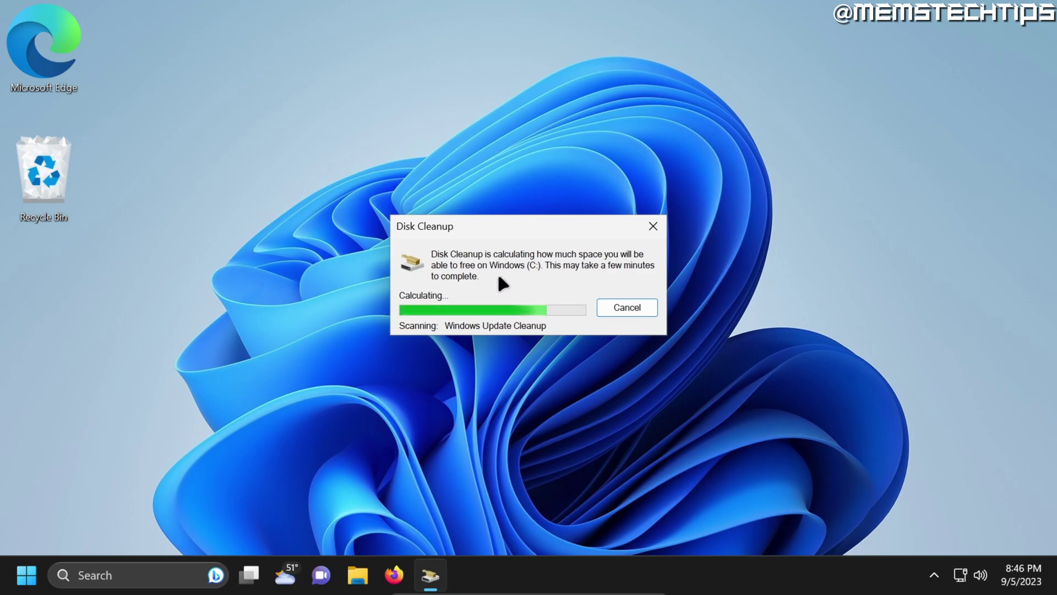
pyautogui.moveTo(185, 49); pyautogui.dragTo(482, 99)
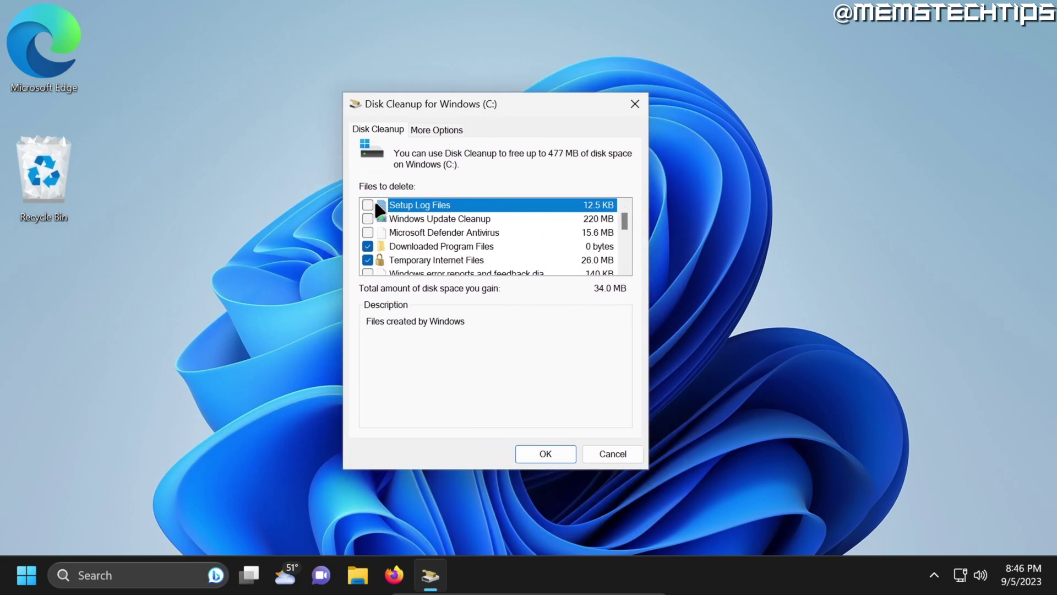
# Tick every file category, including Windows Update Cleanup, Defender and Delivery Optimization files.
pyautogui.click(368, 205)
pyautogui.click(368, 219)
pyautogui.click(368, 233)
pyautogui.click(435, 219)
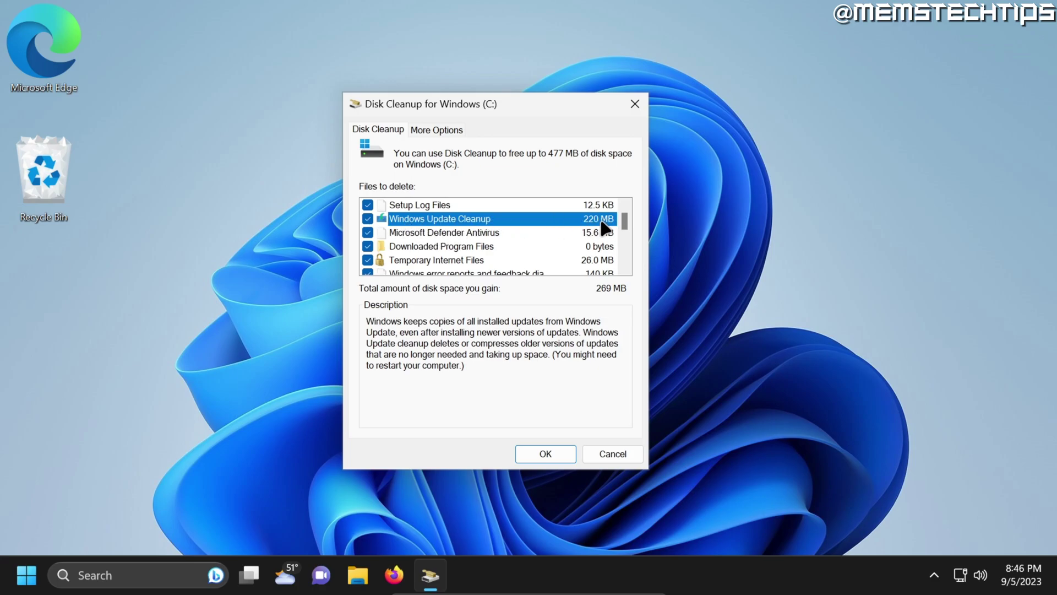
pyautogui.scroll(-1, 380, 227)
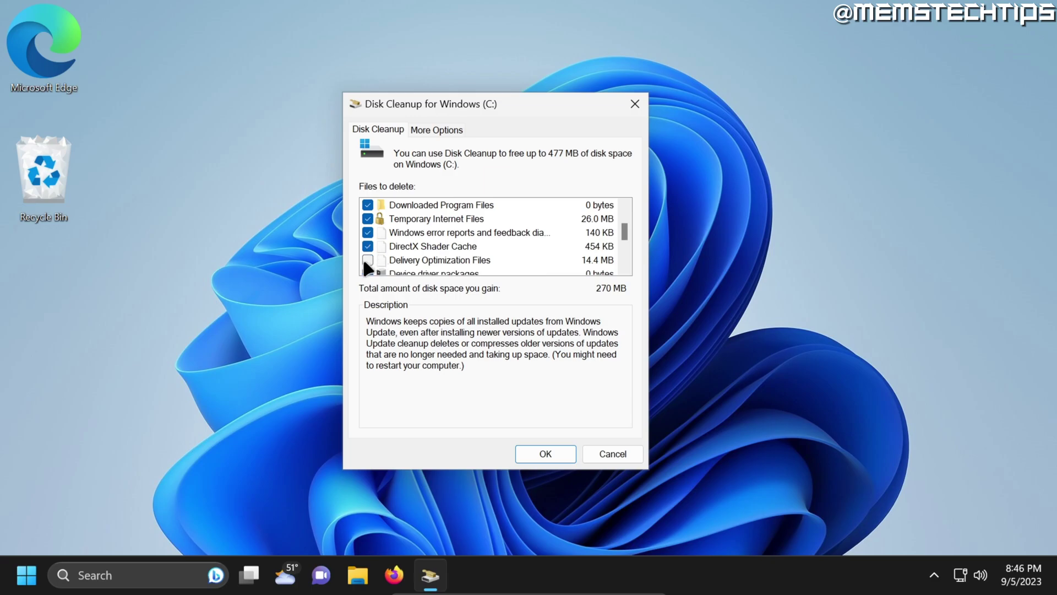
pyautogui.click(368, 260)
pyautogui.scroll(-1, 385, 253)
pyautogui.scroll(-1, 408, 251)
pyautogui.click(368, 219)
pyautogui.click(368, 233)
pyautogui.click(368, 260)
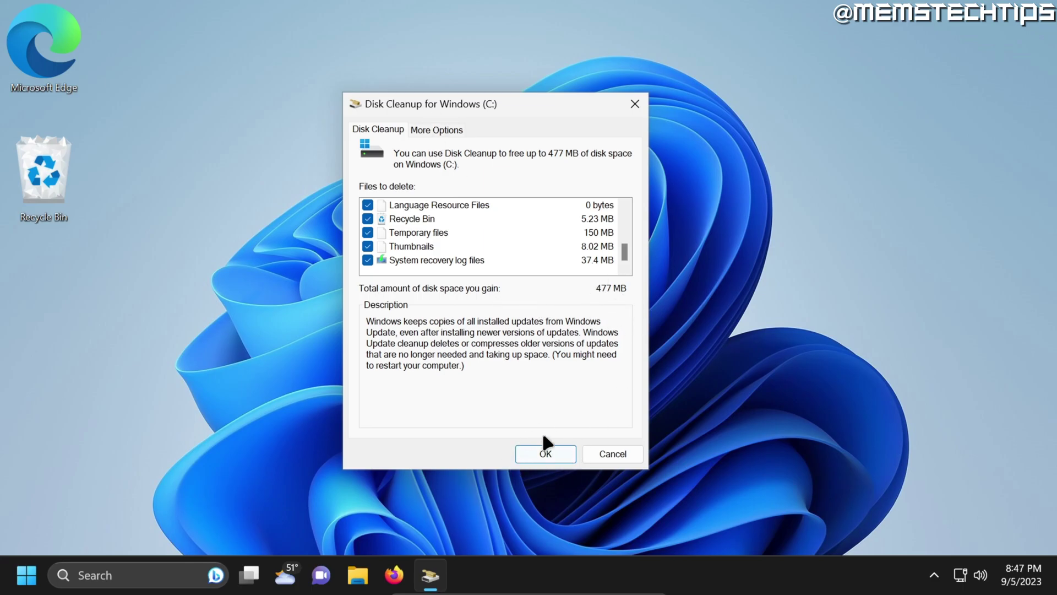
# Confirm permanently deleting the selected files, about 477 MB.
pyautogui.click(557, 460)
pyautogui.moveTo(492, 197); pyautogui.dragTo(462, 202)
pyautogui.click(552, 305)
pyautogui.click(551, 306)
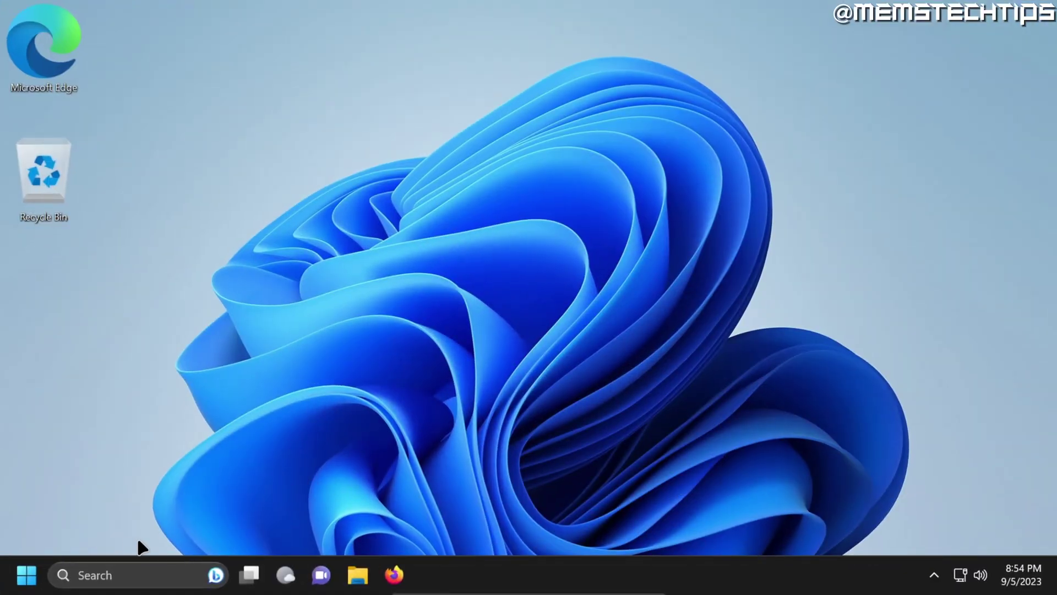
# Search 'storage sense' and go from the storage settings to the Storage Sense page.
pyautogui.click(135, 572)
pyautogui.write('storage sense')
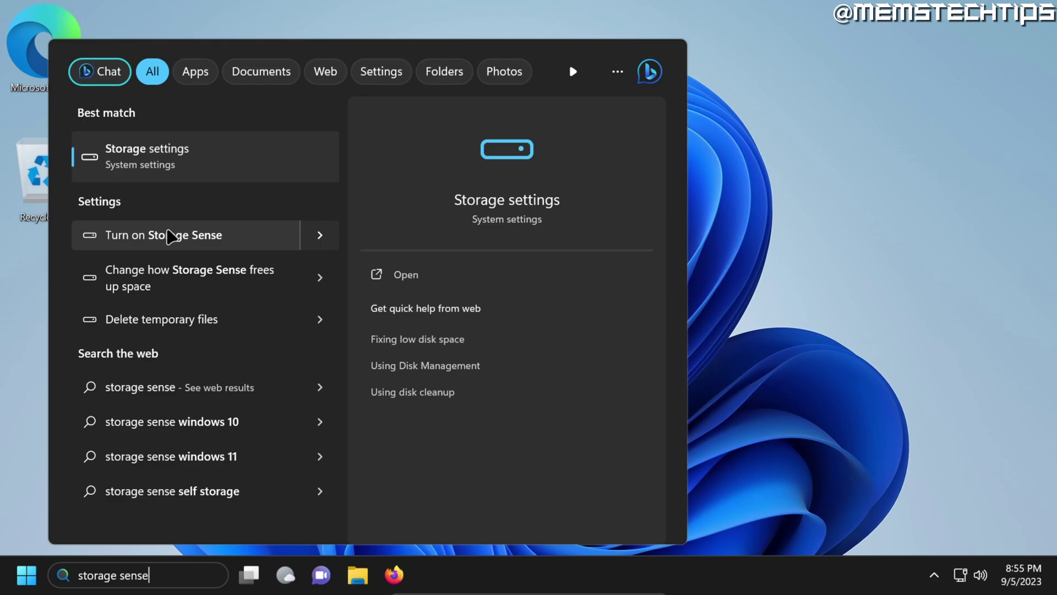
pyautogui.click(176, 237)
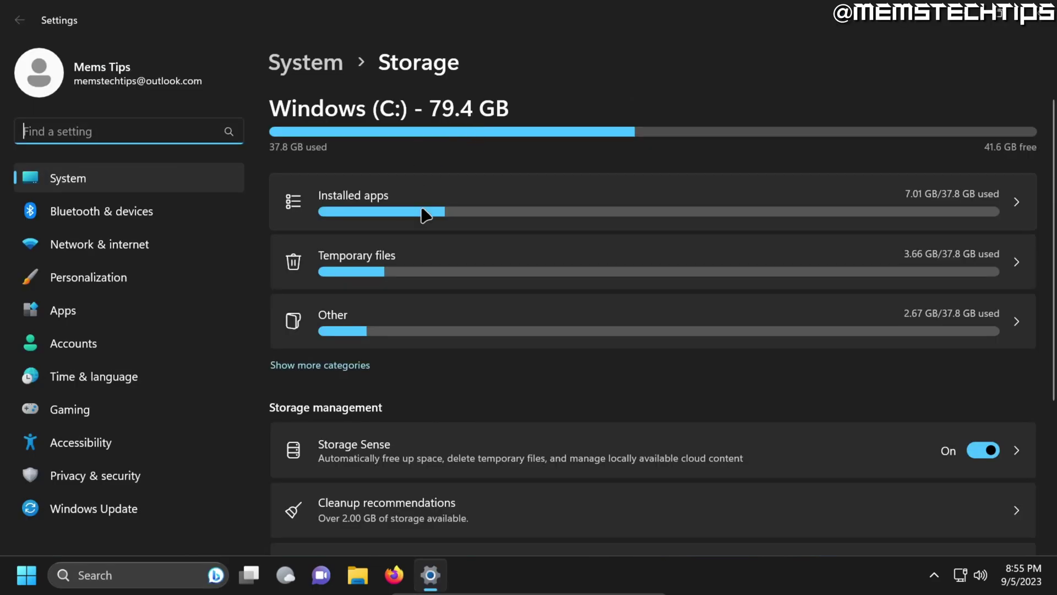
pyautogui.scroll(-3, 448, 326)
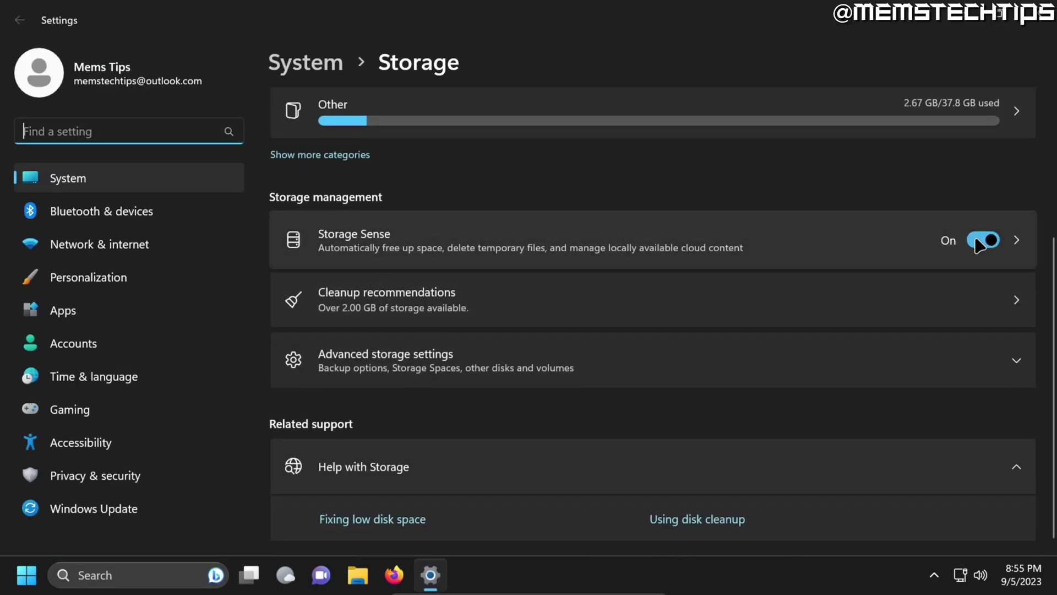
pyautogui.click(405, 243)
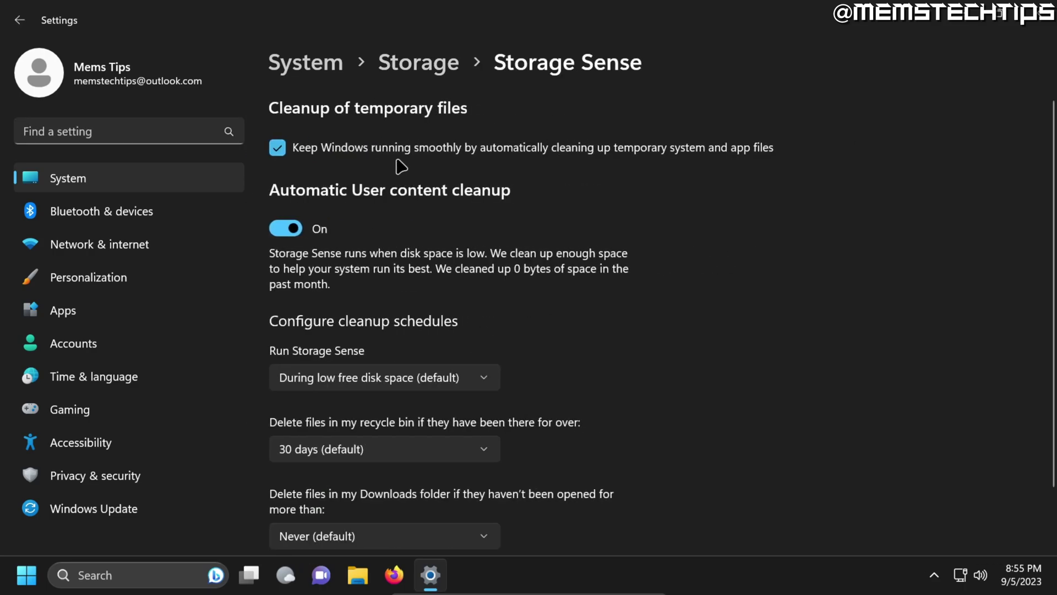
# Run Storage Sense every week, deleting Recycle Bin and unopened Downloads files after 14 days.
pyautogui.click(279, 153)
pyautogui.click(278, 154)
pyautogui.scroll(-1, 564, 318)
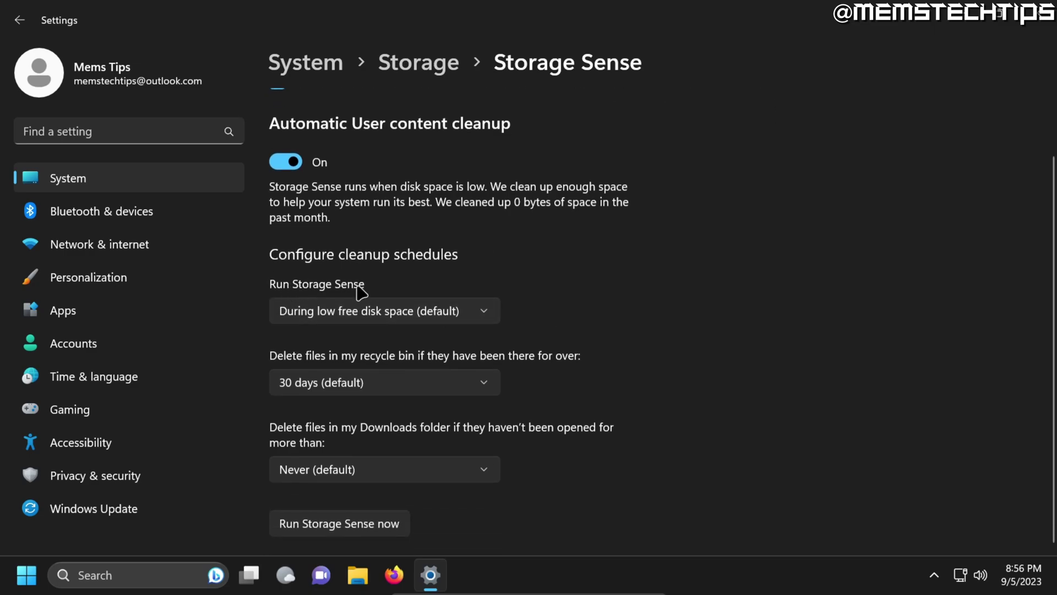
pyautogui.click(465, 314)
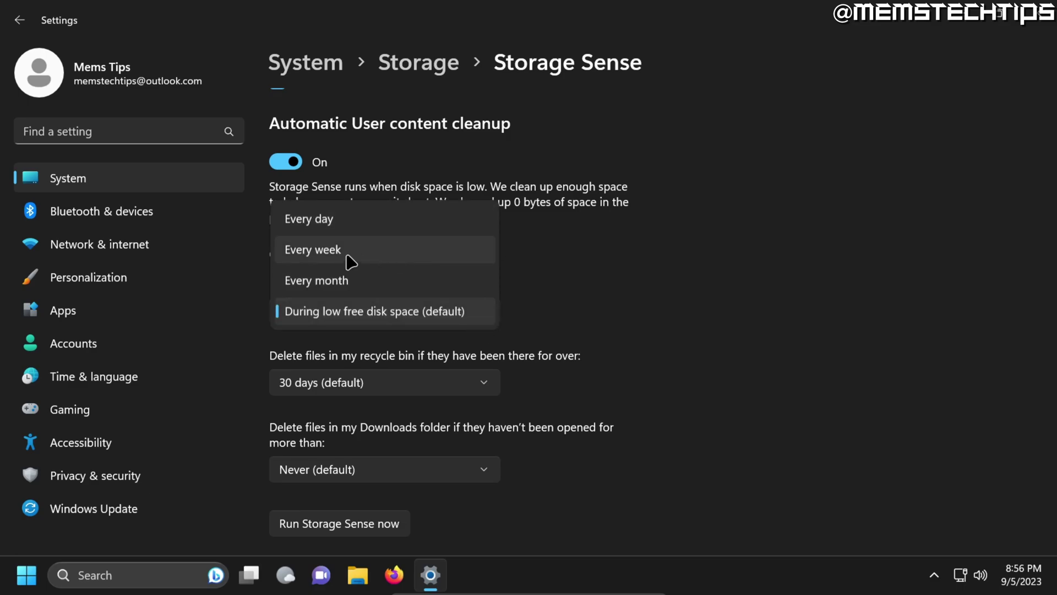
pyautogui.click(365, 259)
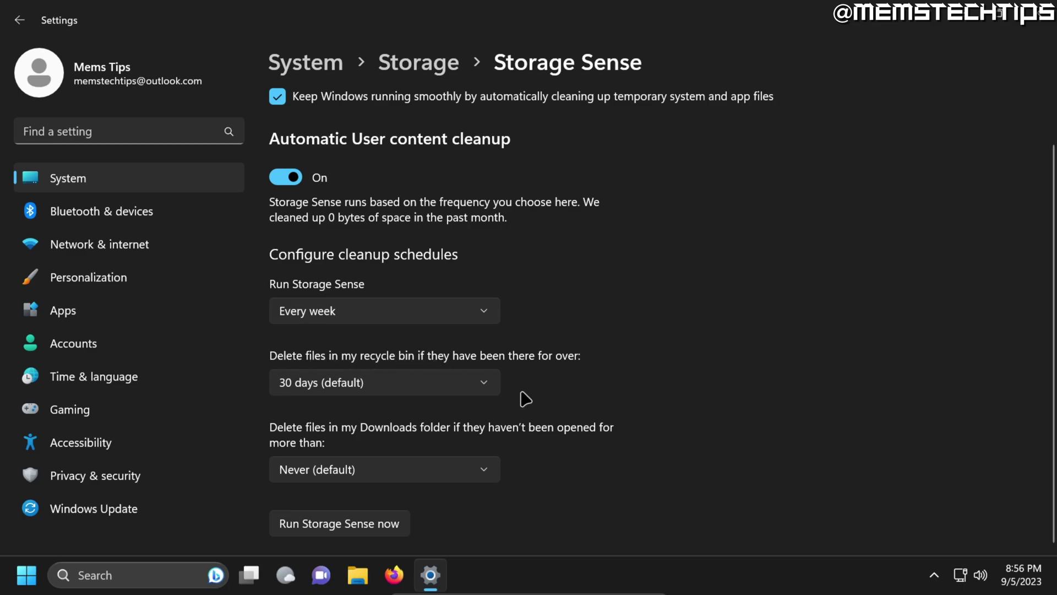
pyautogui.click(488, 387)
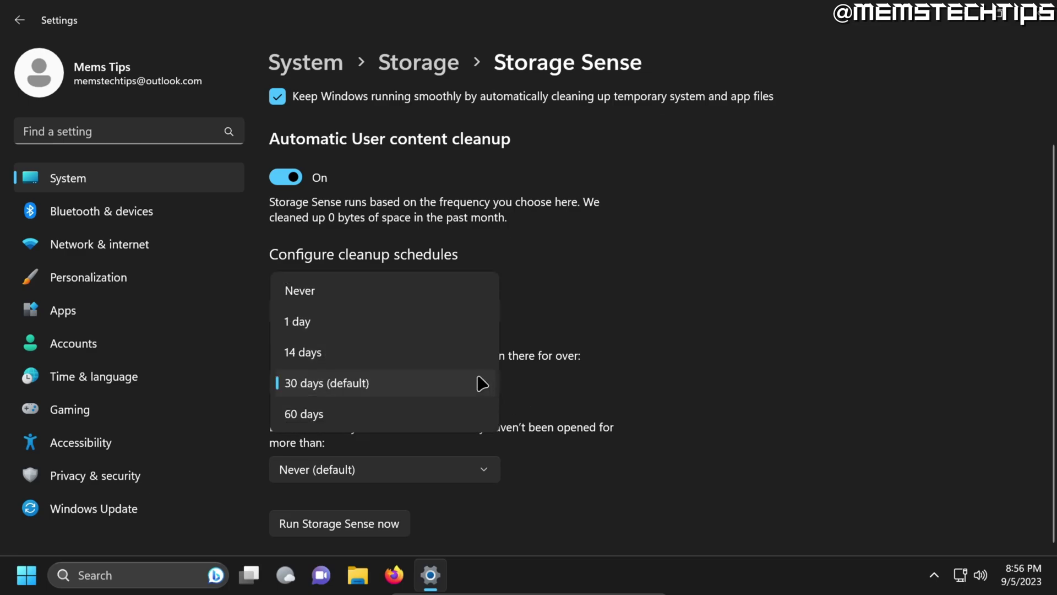
pyautogui.click(400, 357)
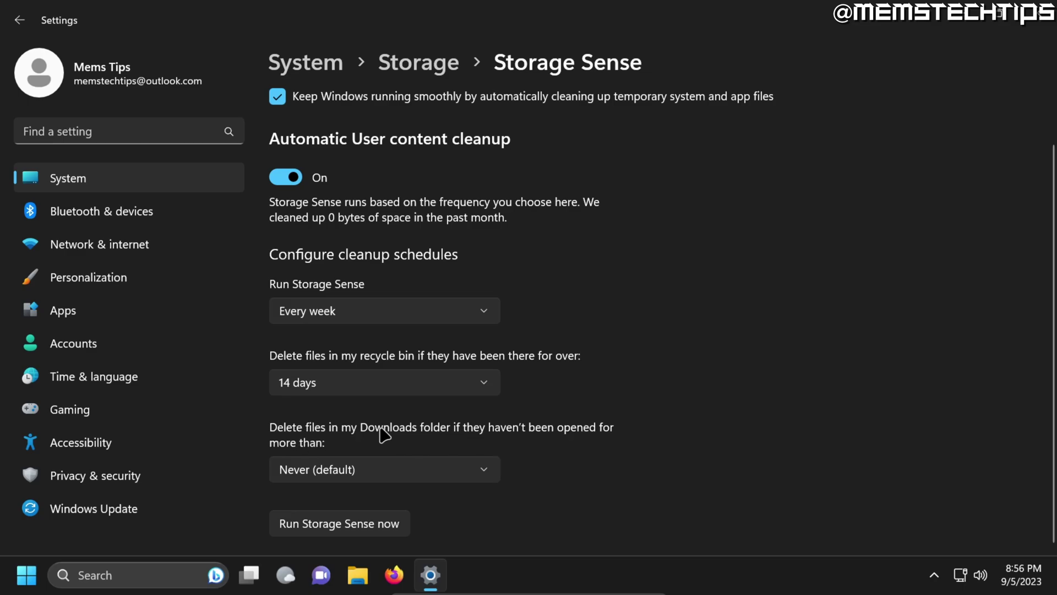
pyautogui.click(472, 472)
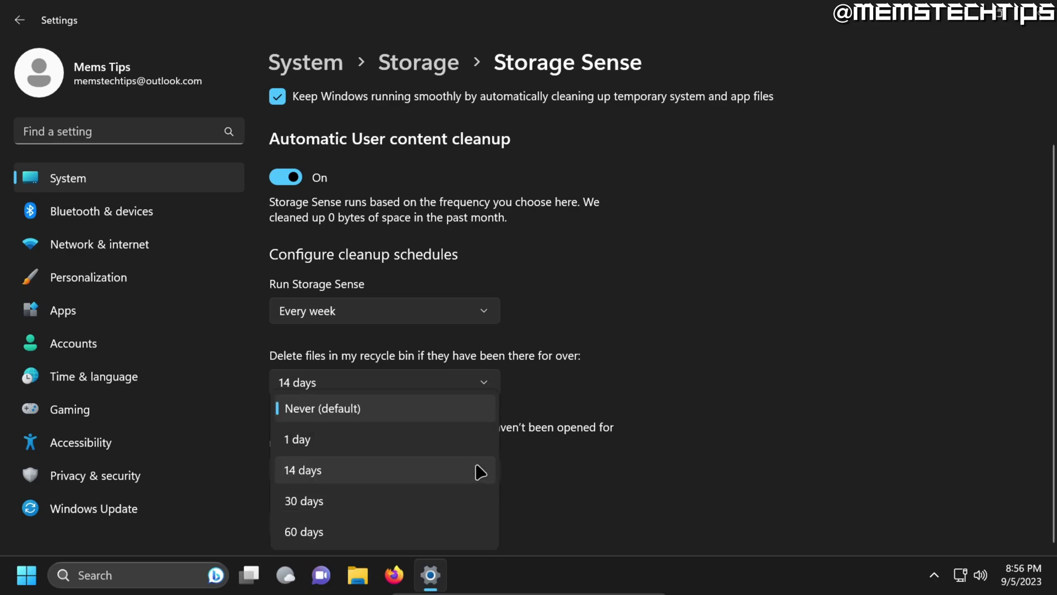
pyautogui.click(334, 477)
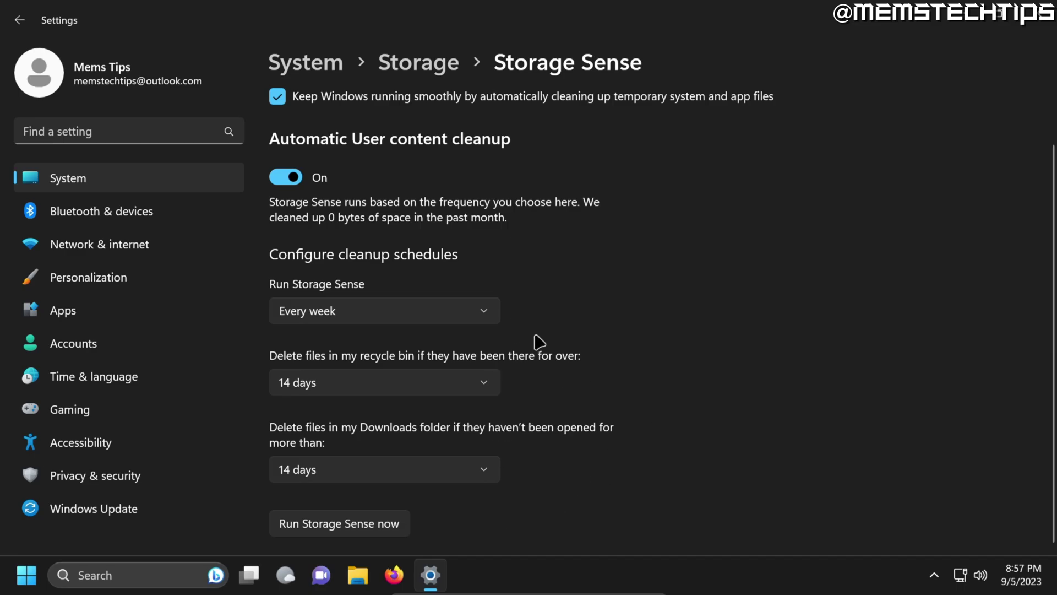
# Run Storage Sense immediately and follow its progress.
pyautogui.click(342, 532)
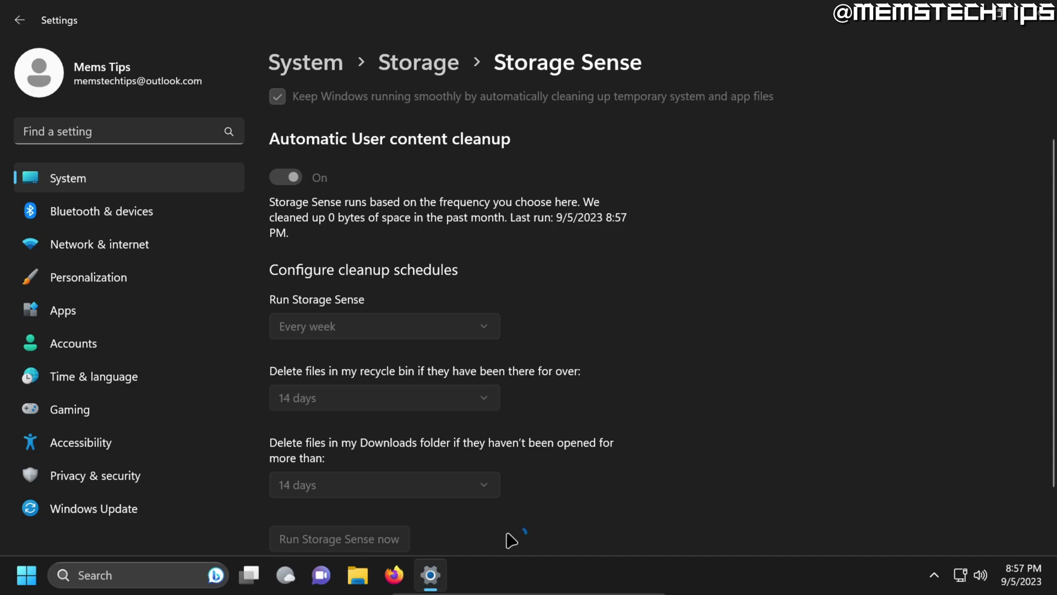
pyautogui.scroll(-2, 582, 485)
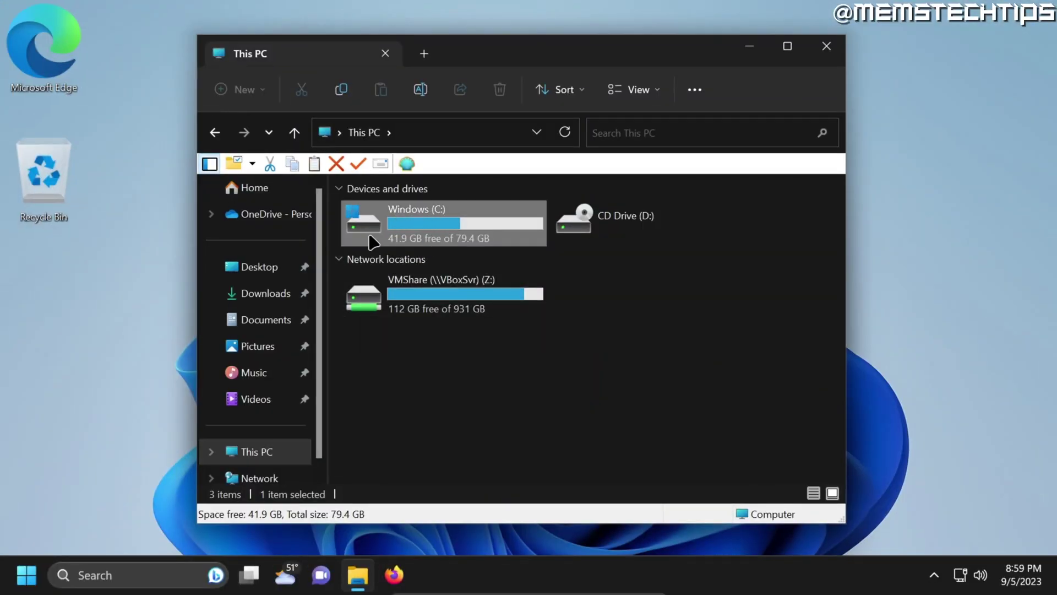
# Open C:, Users and the user's profile, then view Desktop, Downloads and Documents.
pyautogui.moveTo(374, 243)
pyautogui.doubleClick(470, 230)
pyautogui.doubleClick(398, 347)
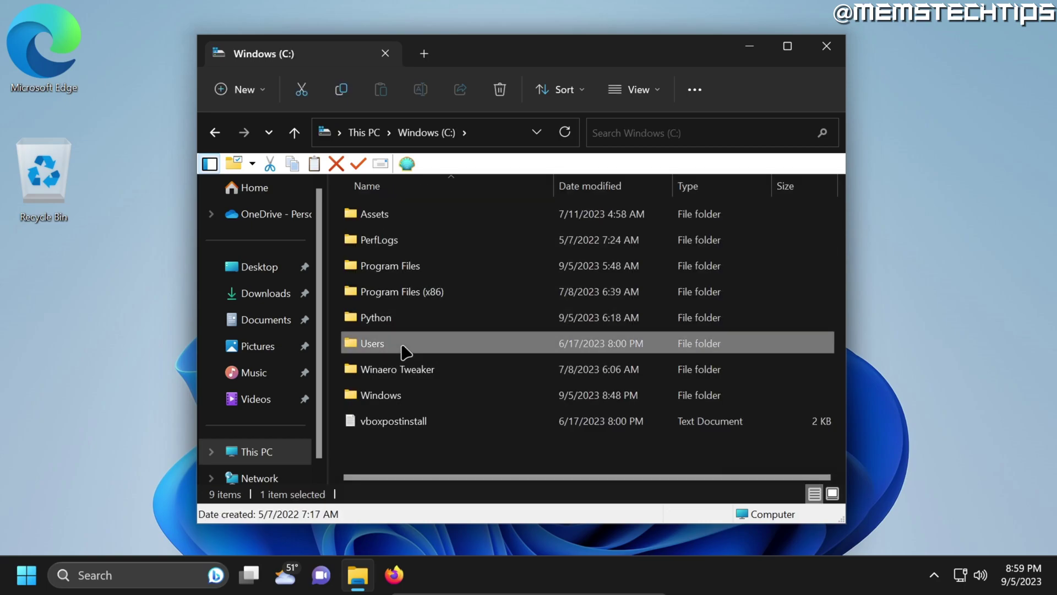
pyautogui.doubleClick(395, 217)
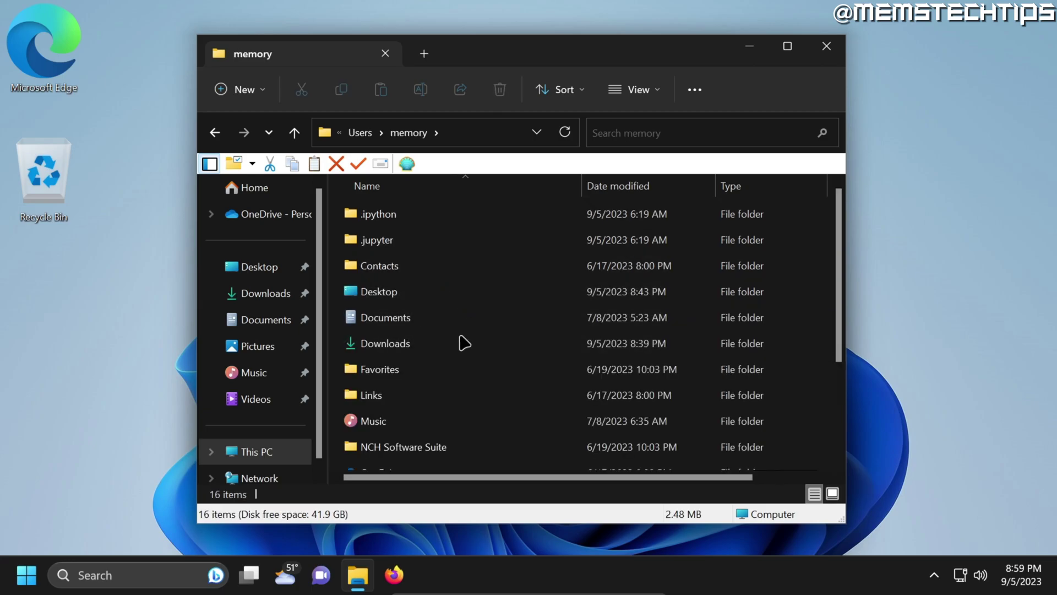
pyautogui.click(262, 267)
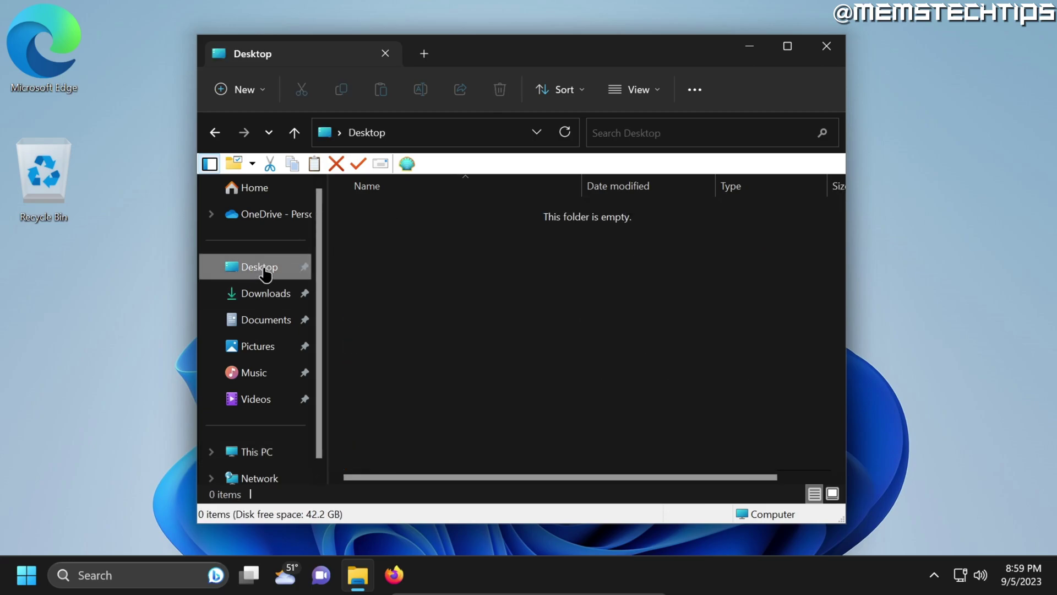
pyautogui.click(265, 297)
pyautogui.click(270, 322)
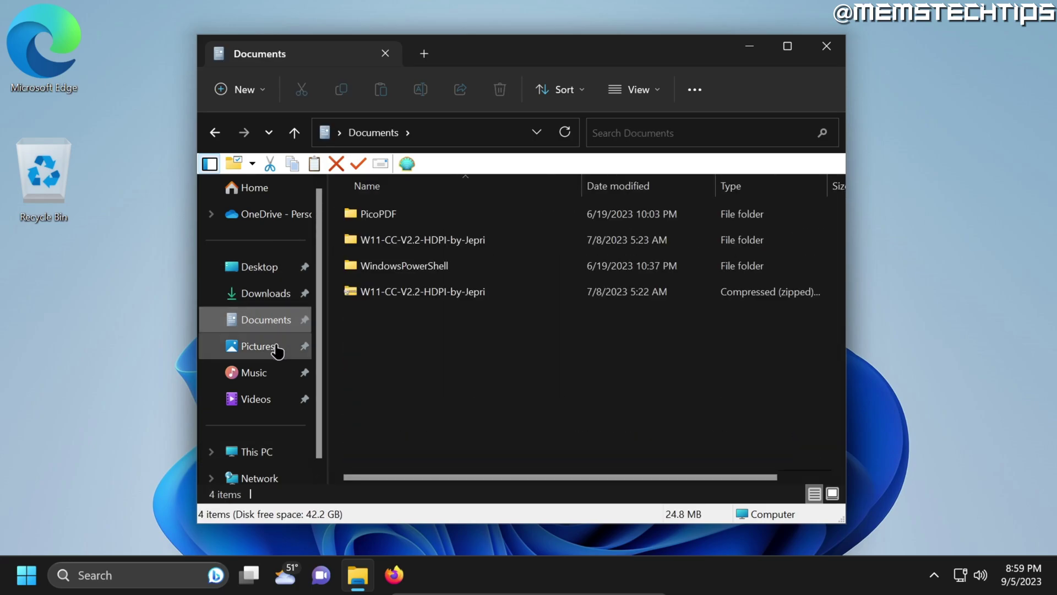